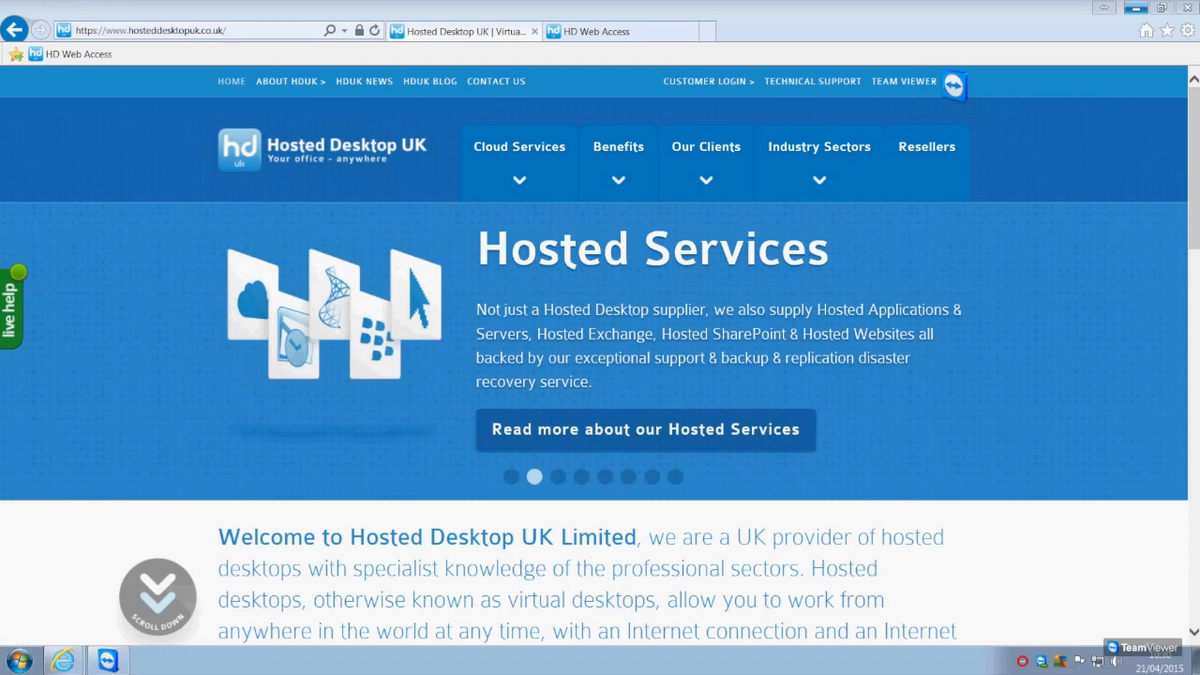
pyautogui.moveTo(687, 91)
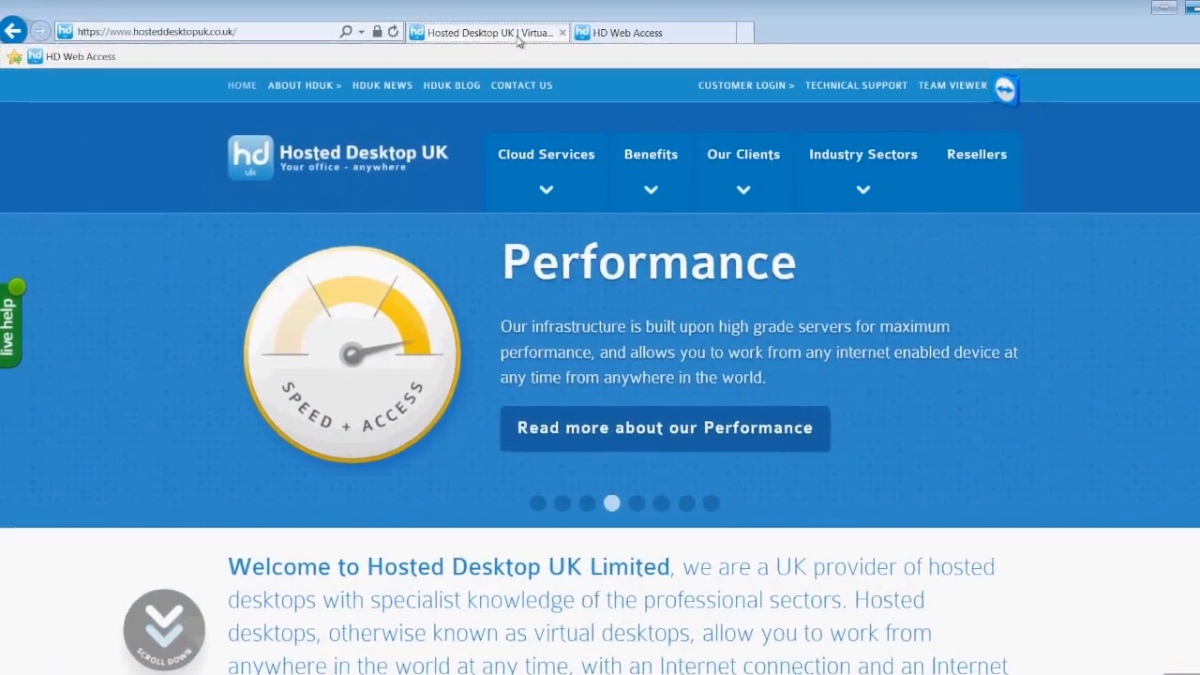
pyautogui.click(627, 33)
pyautogui.click(279, 32)
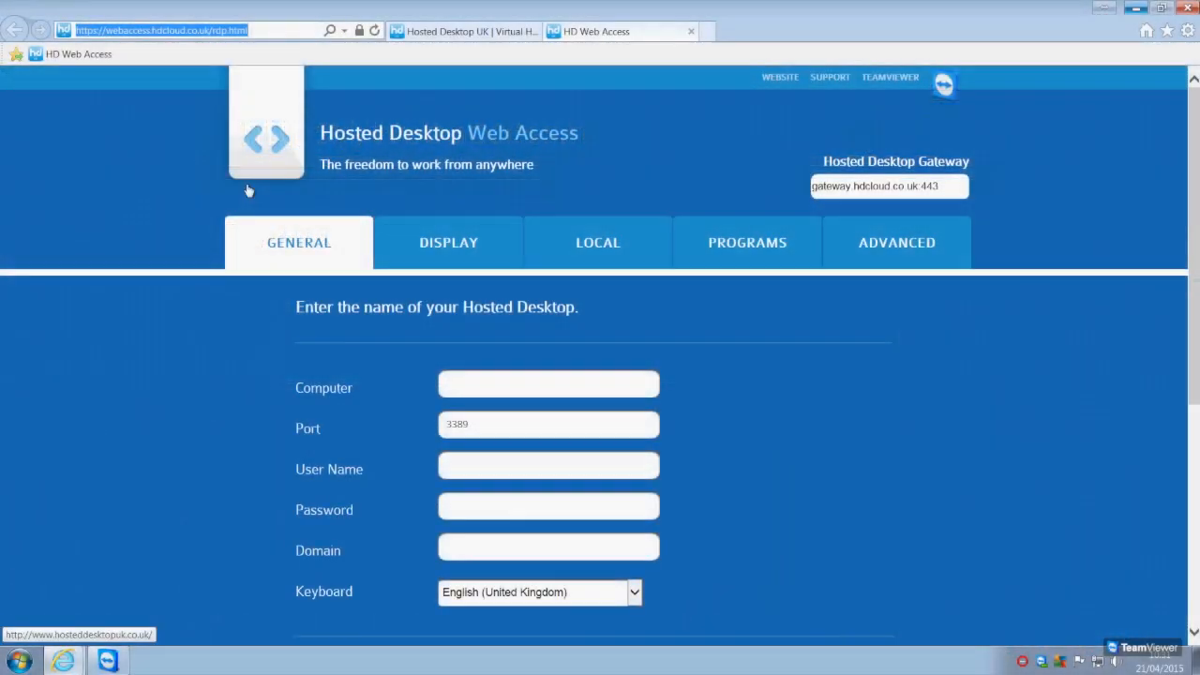
pyautogui.click(133, 159)
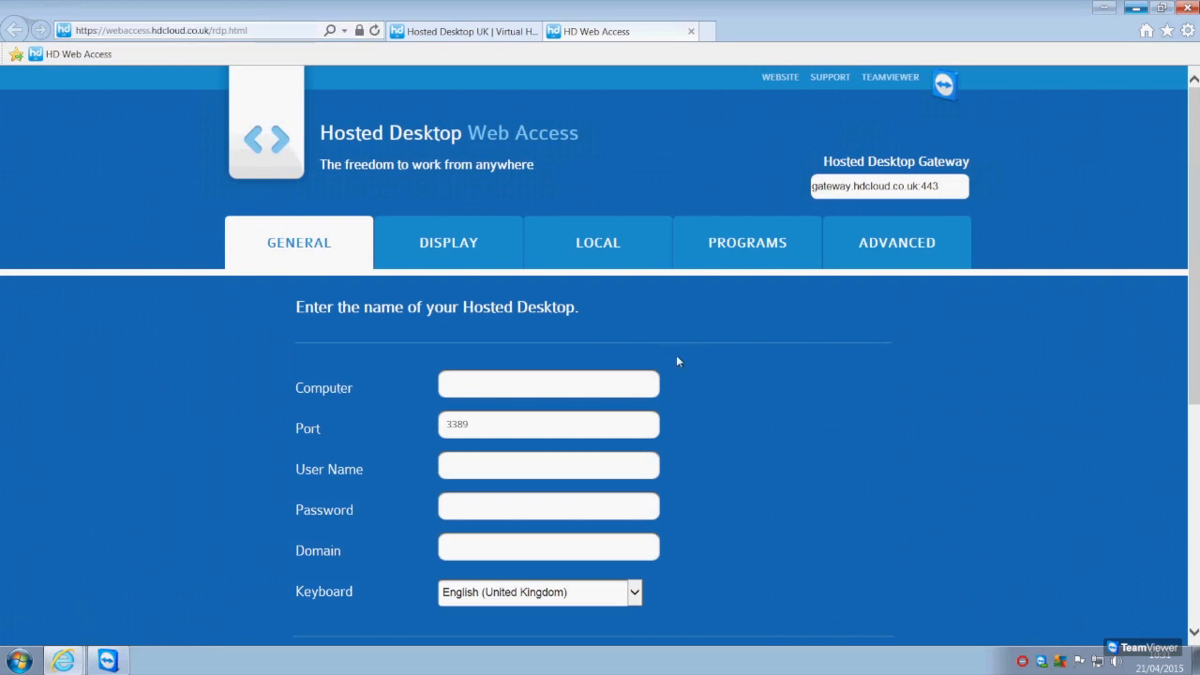
# Enter demo.hosteddesktopuk.co.uk as the computer name of the hosted desktop
pyautogui.click(620, 385)
pyautogui.write('demo.hosteddesktopuk.co.uk.co.uk')
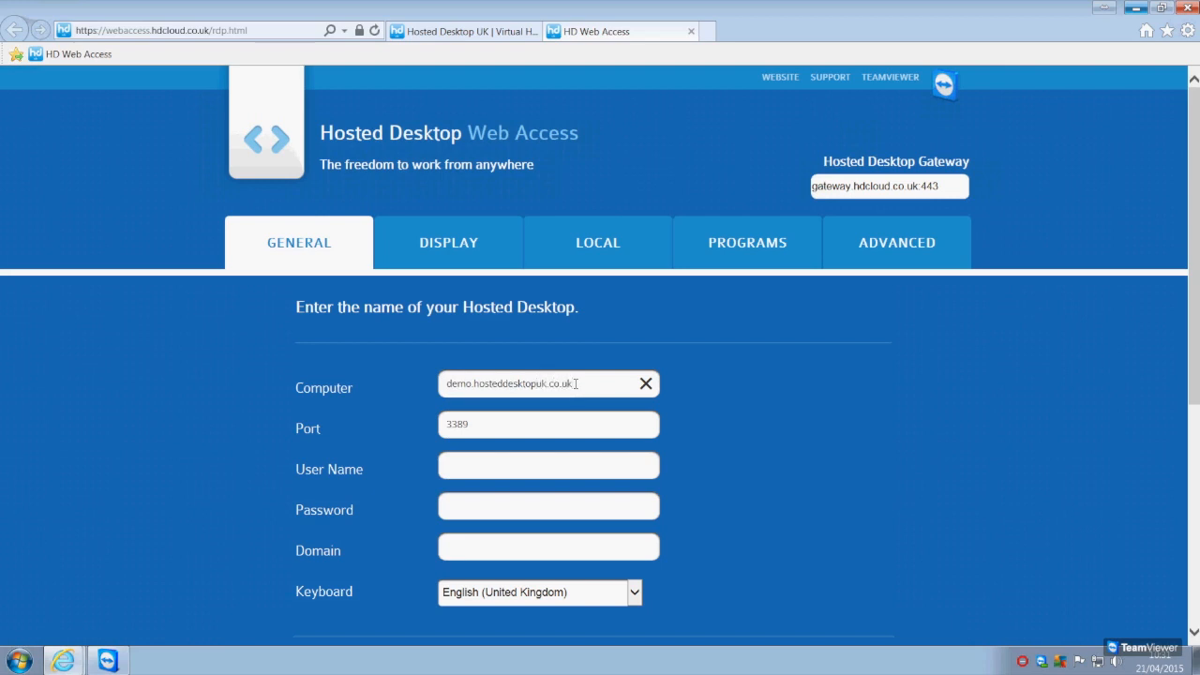
# Check the entered computer name and the port in the general connection settings
pyautogui.moveTo(574, 384); pyautogui.dragTo(448, 387)
pyautogui.click(595, 384)
pyautogui.moveTo(492, 428); pyautogui.dragTo(446, 429)
pyautogui.click(492, 423)
pyautogui.click(484, 433)
pyautogui.moveTo(469, 424); pyautogui.dragTo(446, 425)
# Enter the account's user name and password, leaving the domain blank and the keyboard set to English (United Kingdom)
pyautogui.click(491, 472)
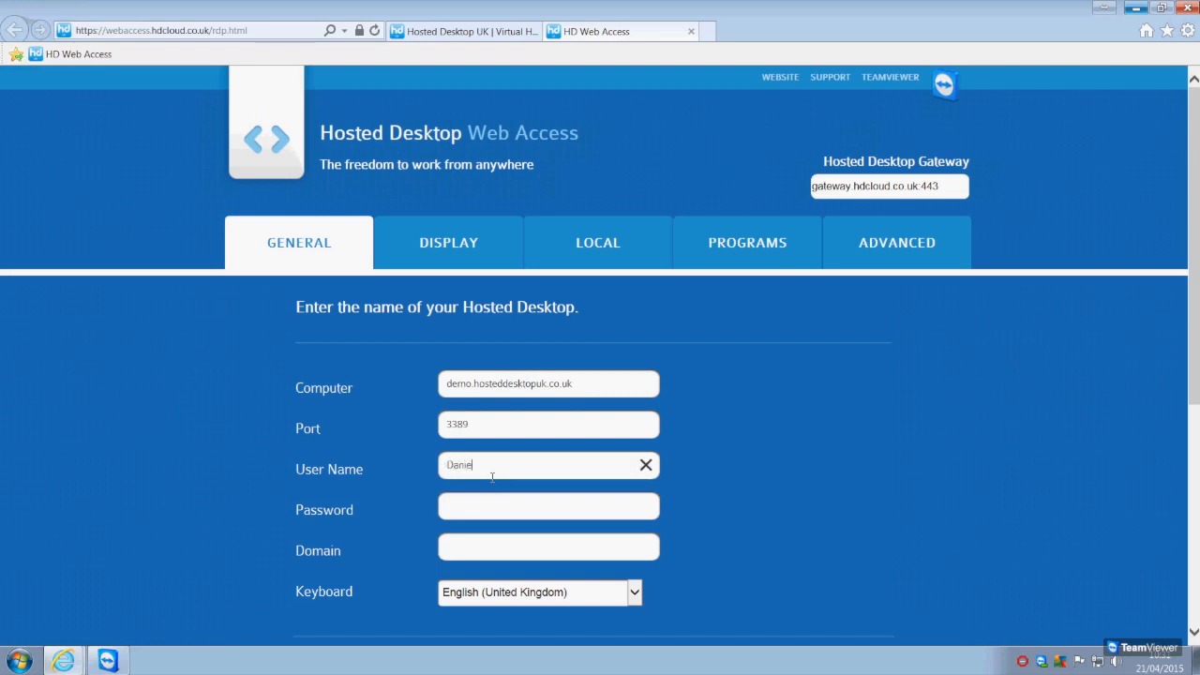
pyautogui.click(480, 512)
pyautogui.write('********')
pyautogui.click(606, 551)
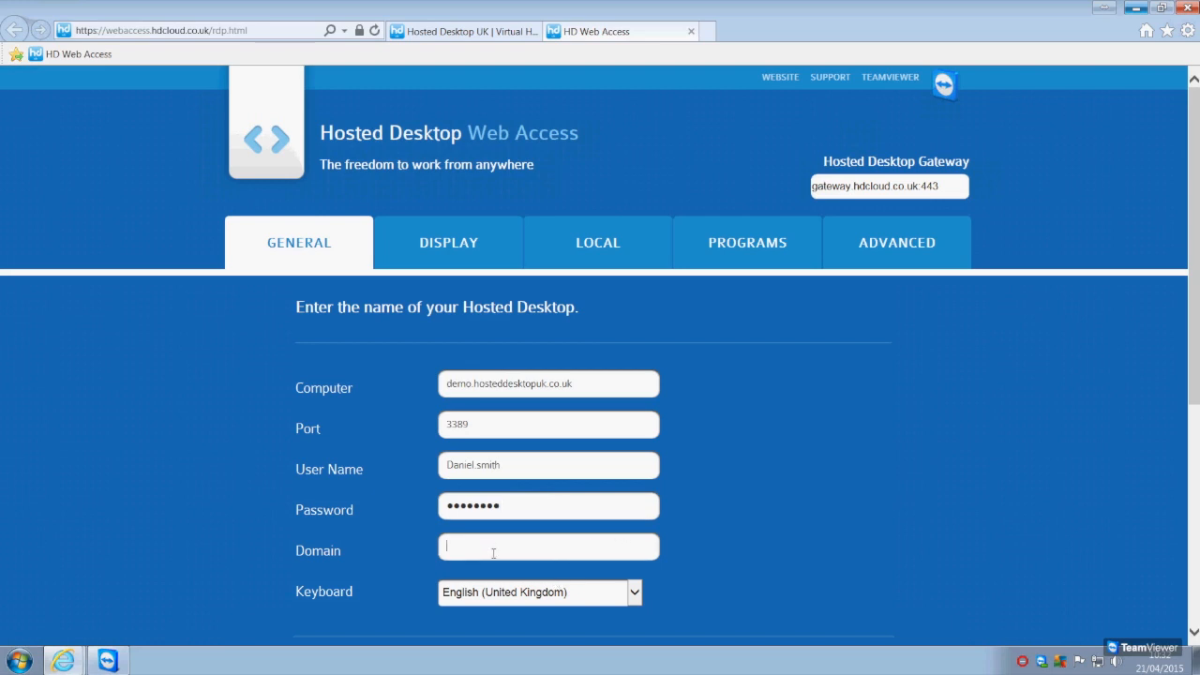
pyautogui.click(634, 592)
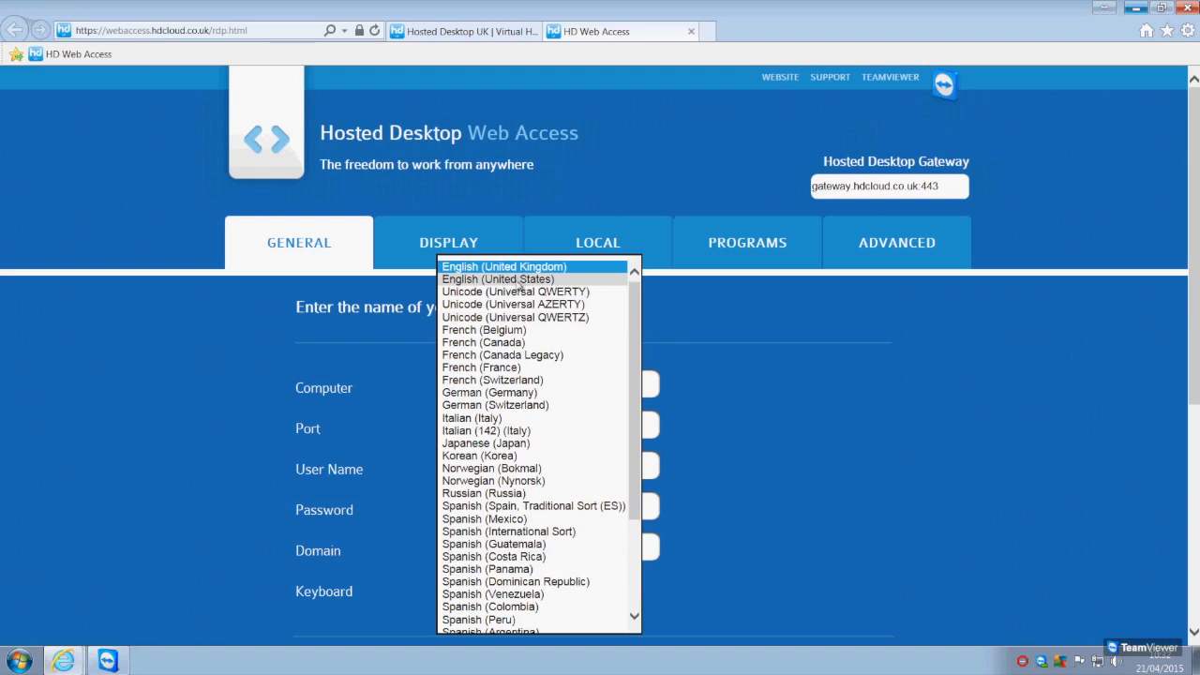
pyautogui.click(985, 480)
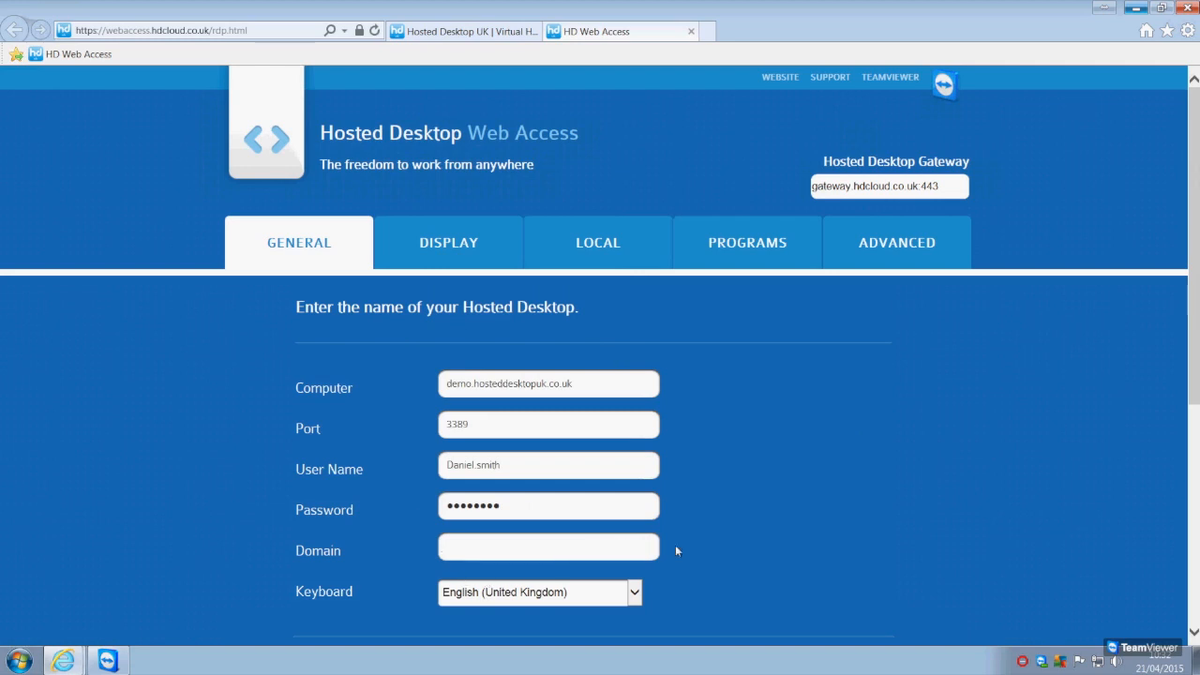
# Go through the remote desktop's display size settings and choose High color (16 bit) as the color depth
pyautogui.scroll(-2, 675, 545)
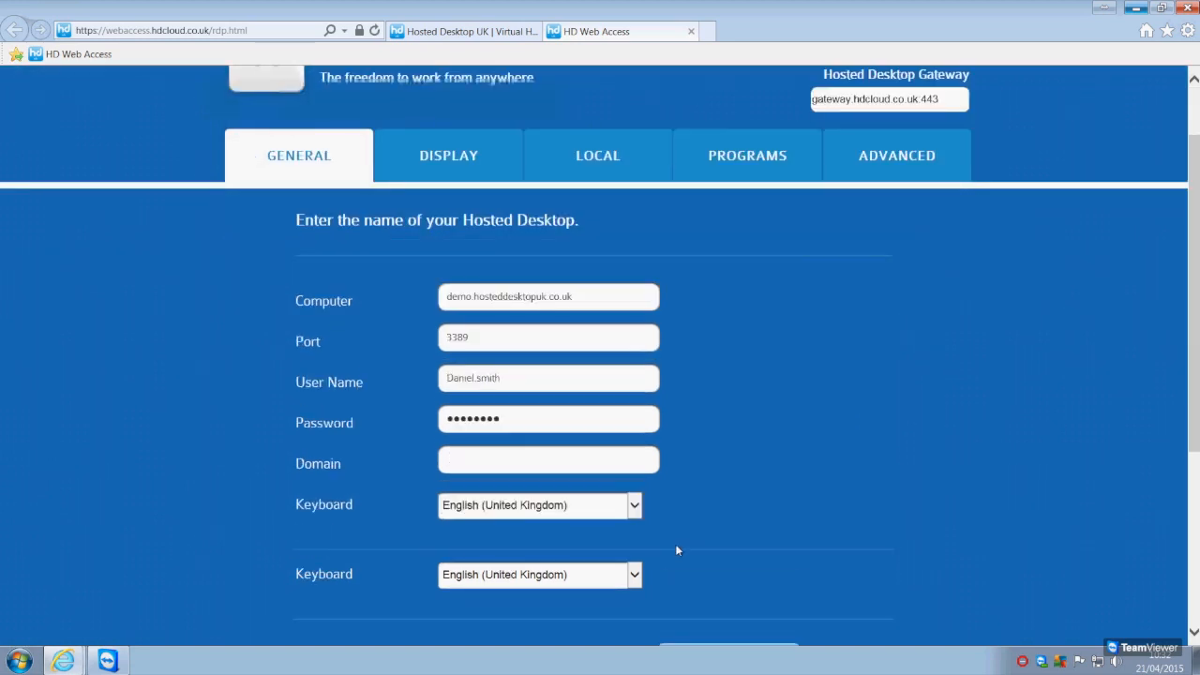
pyautogui.click(459, 169)
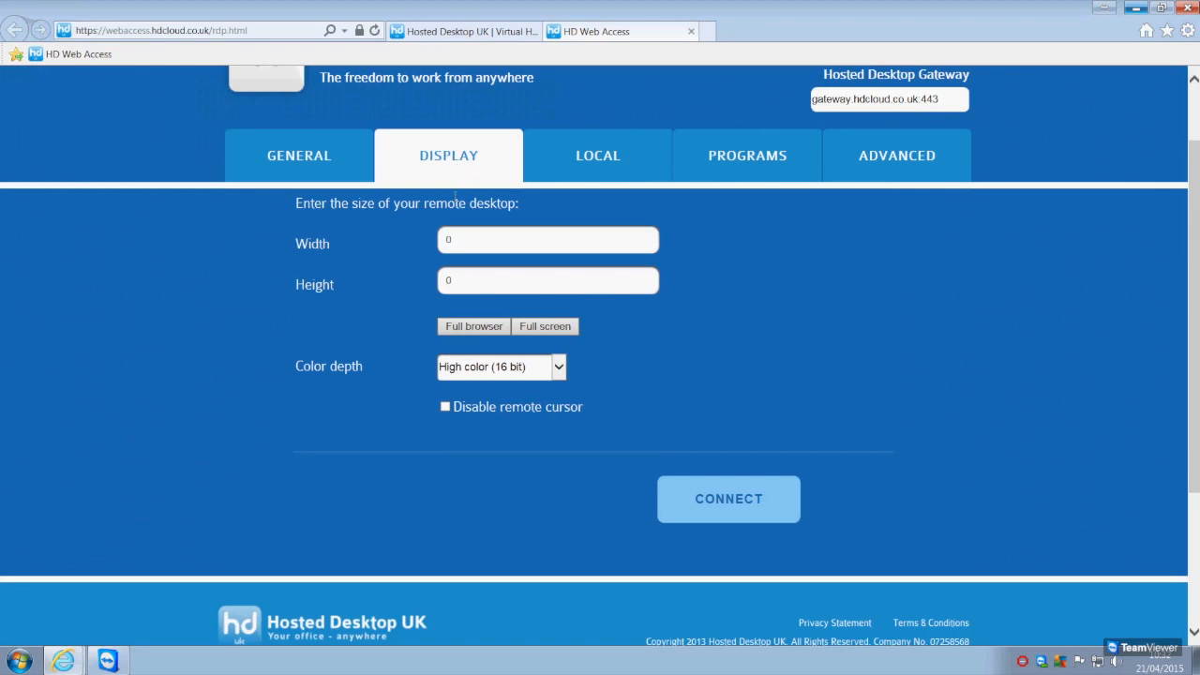
pyautogui.click(501, 239)
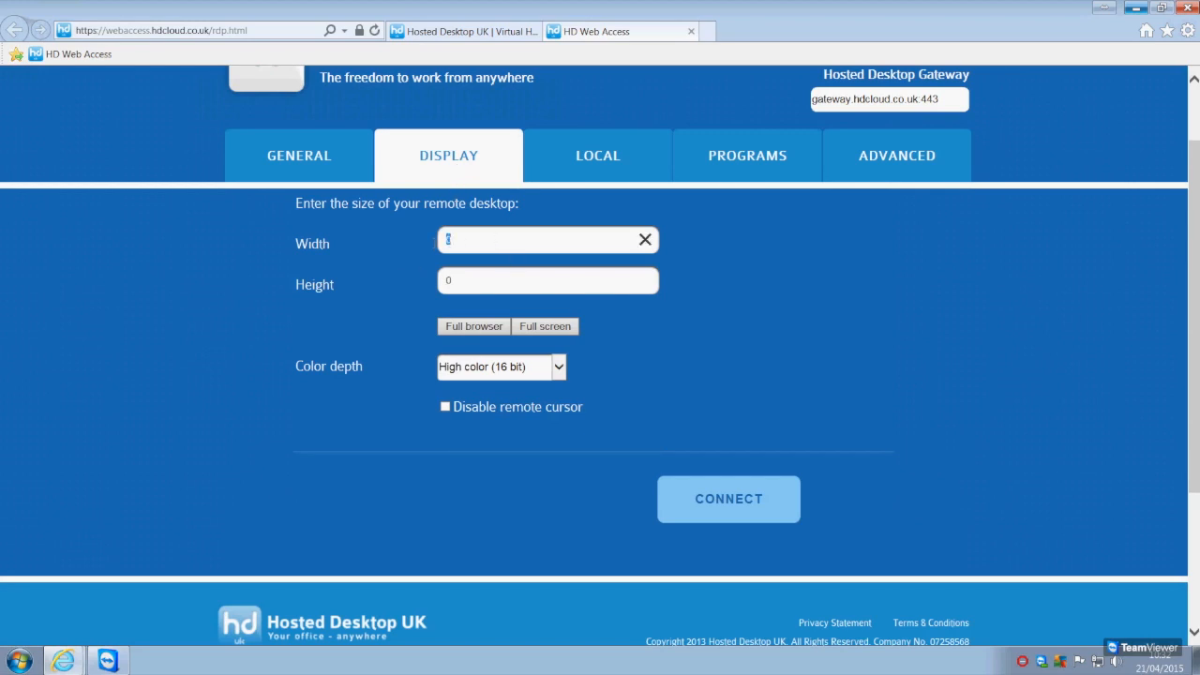
pyautogui.click(471, 281)
pyautogui.click(479, 331)
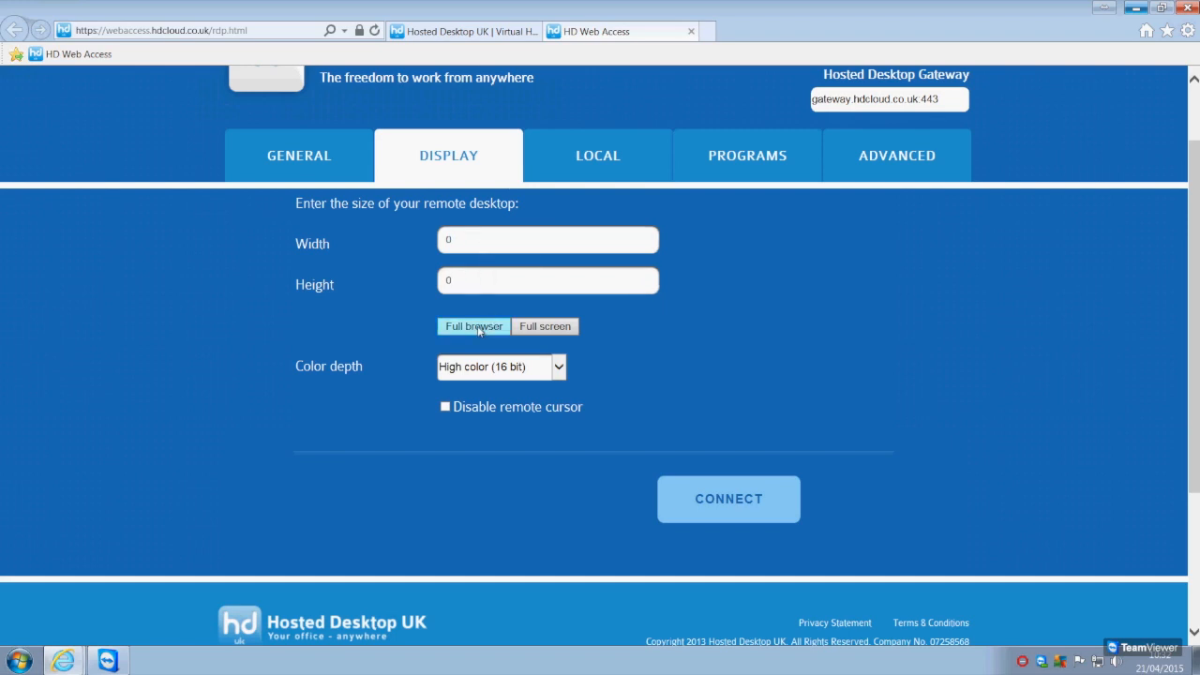
pyautogui.click(558, 366)
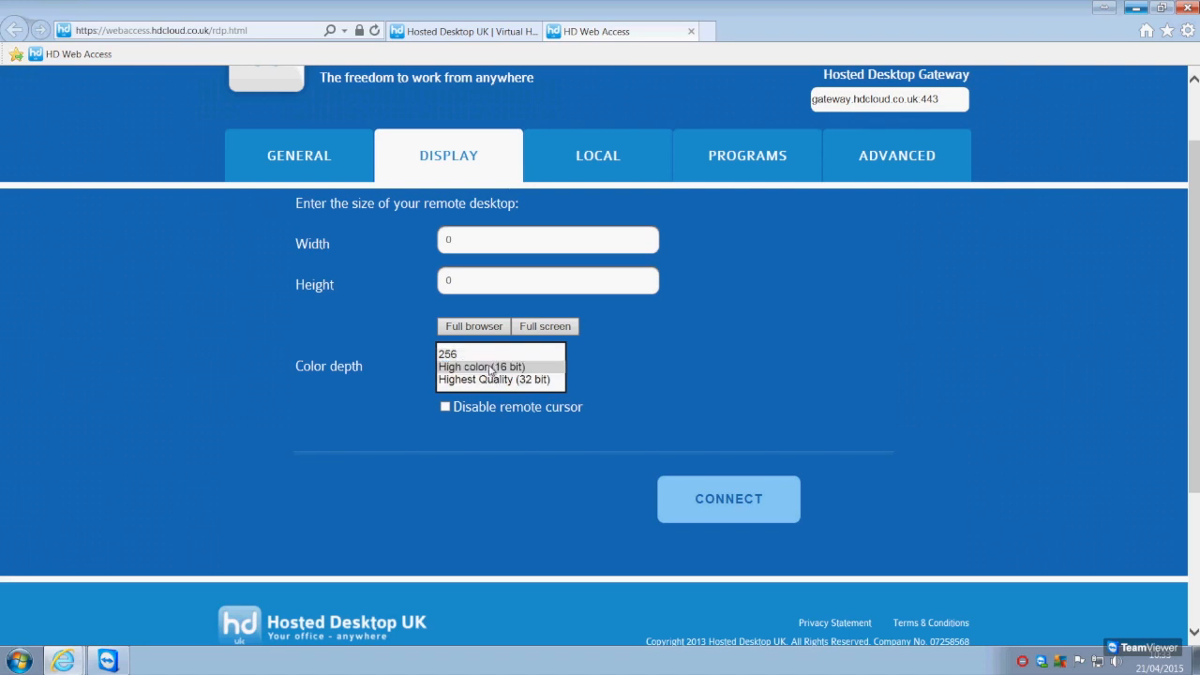
pyautogui.click(489, 370)
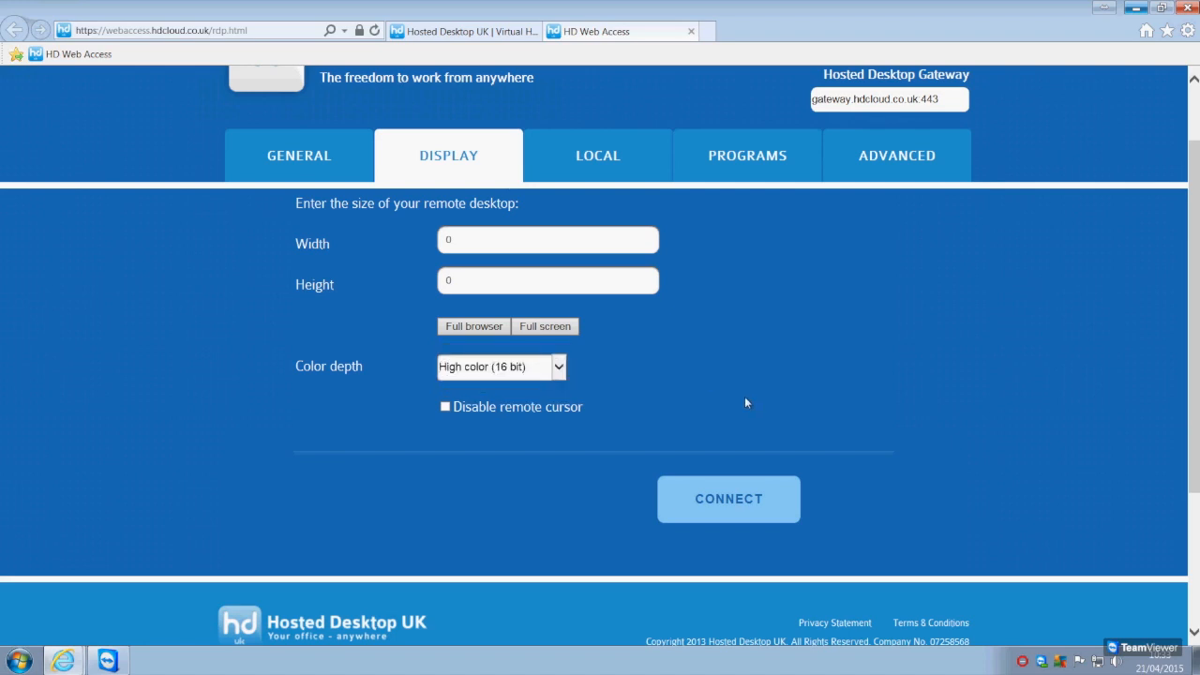
# Examine the local resource settings, covering the audio quality choices, the printer name and the shared disk name with their defaults
pyautogui.click(616, 156)
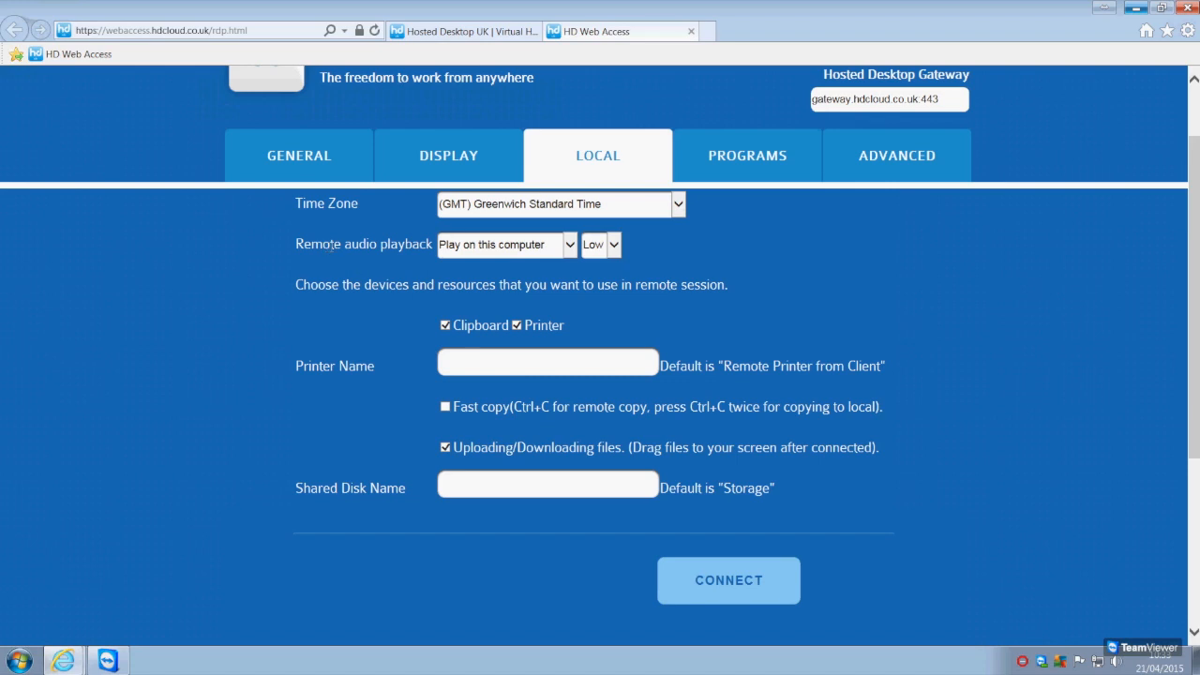
pyautogui.click(614, 246)
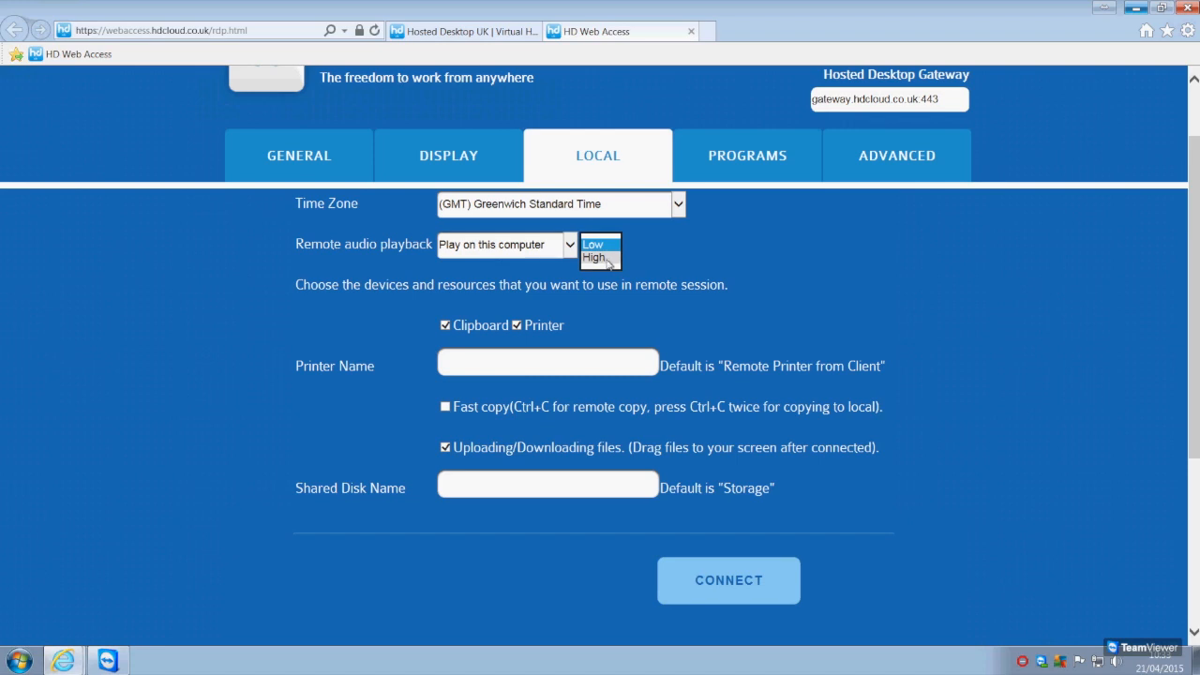
pyautogui.click(668, 255)
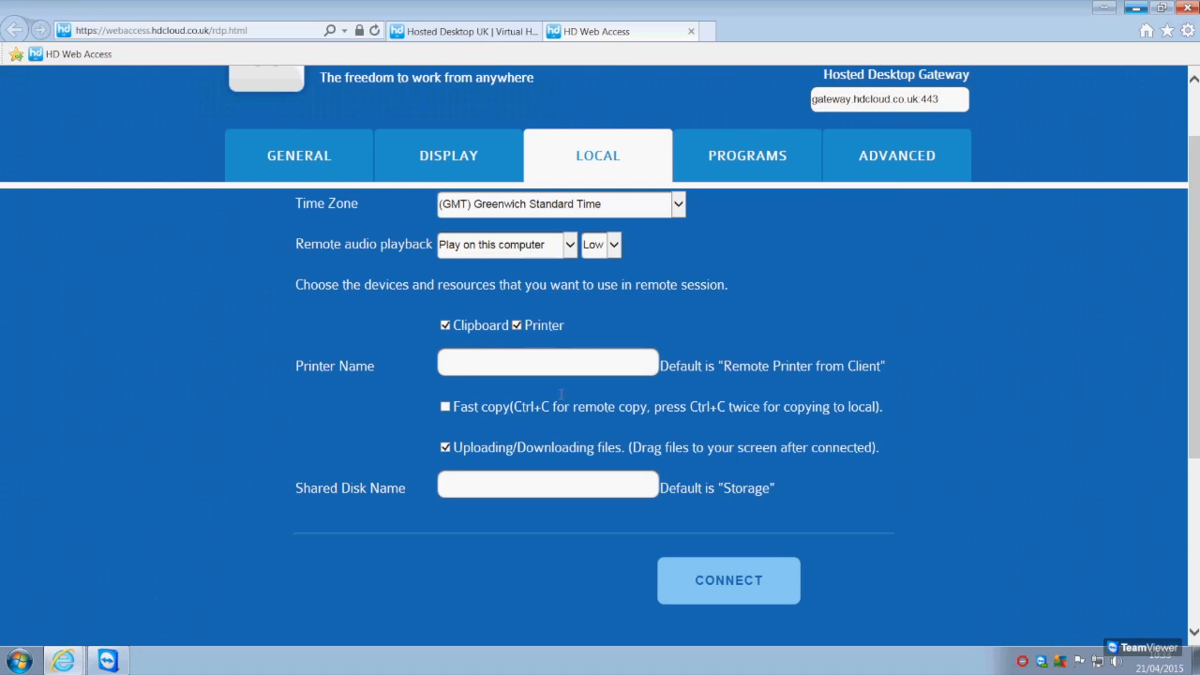
pyautogui.tripleClick(309, 367)
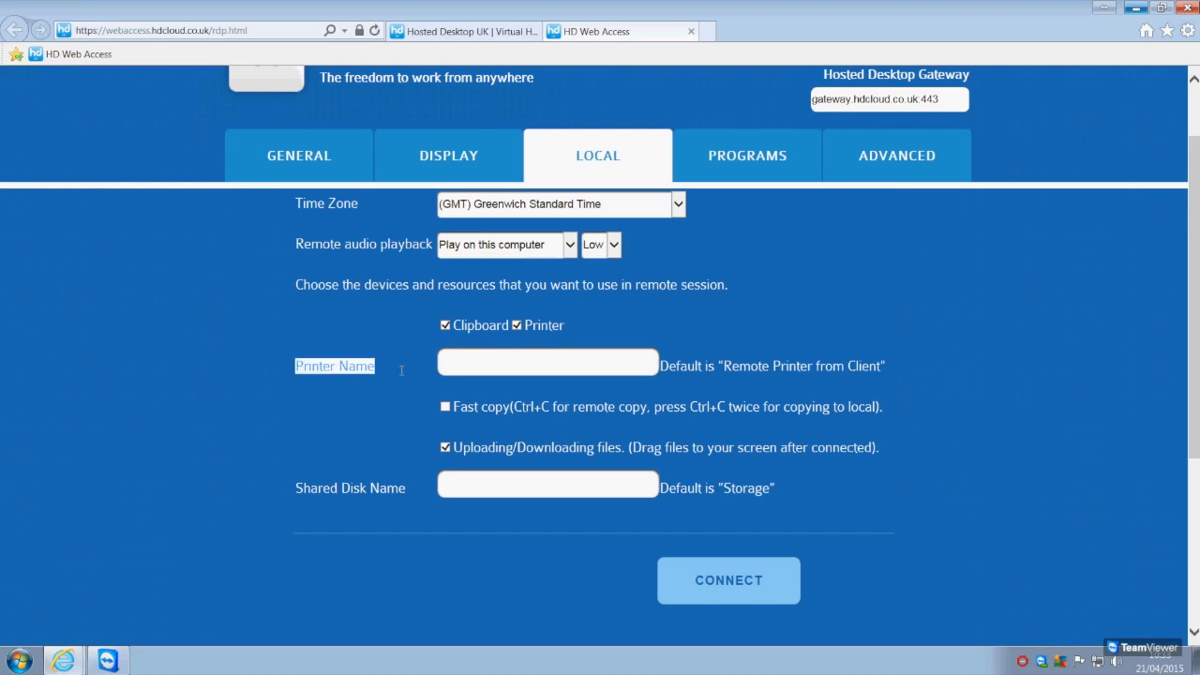
pyautogui.click(492, 366)
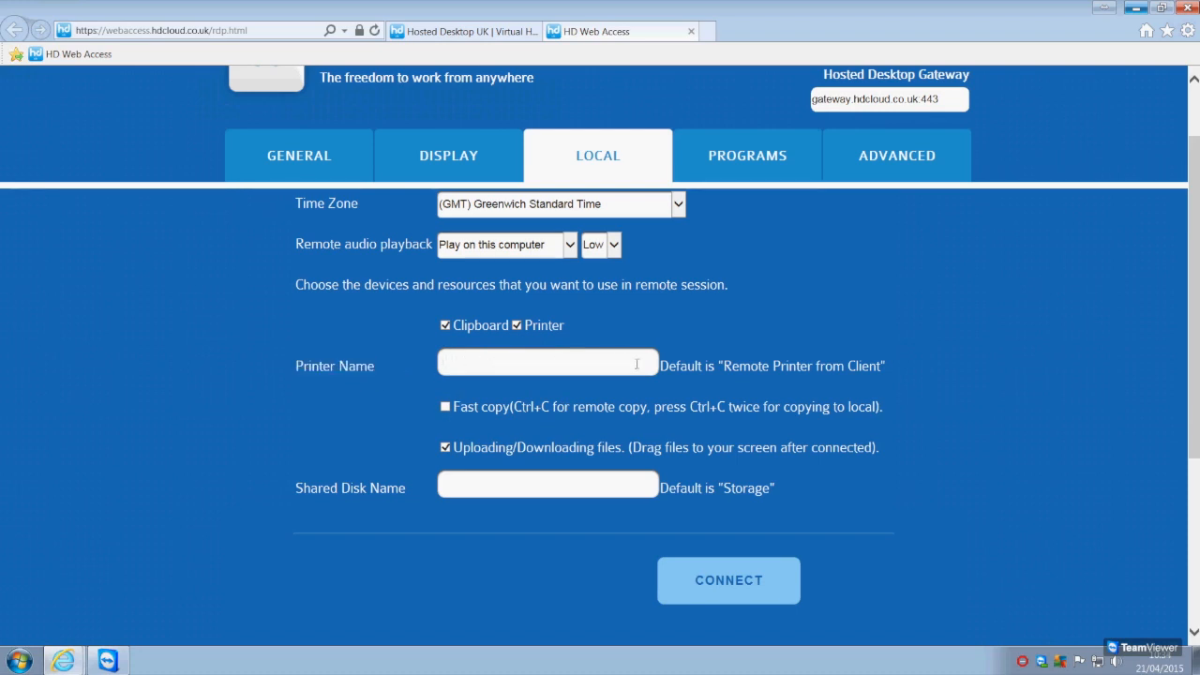
pyautogui.moveTo(723, 365); pyautogui.dragTo(881, 368)
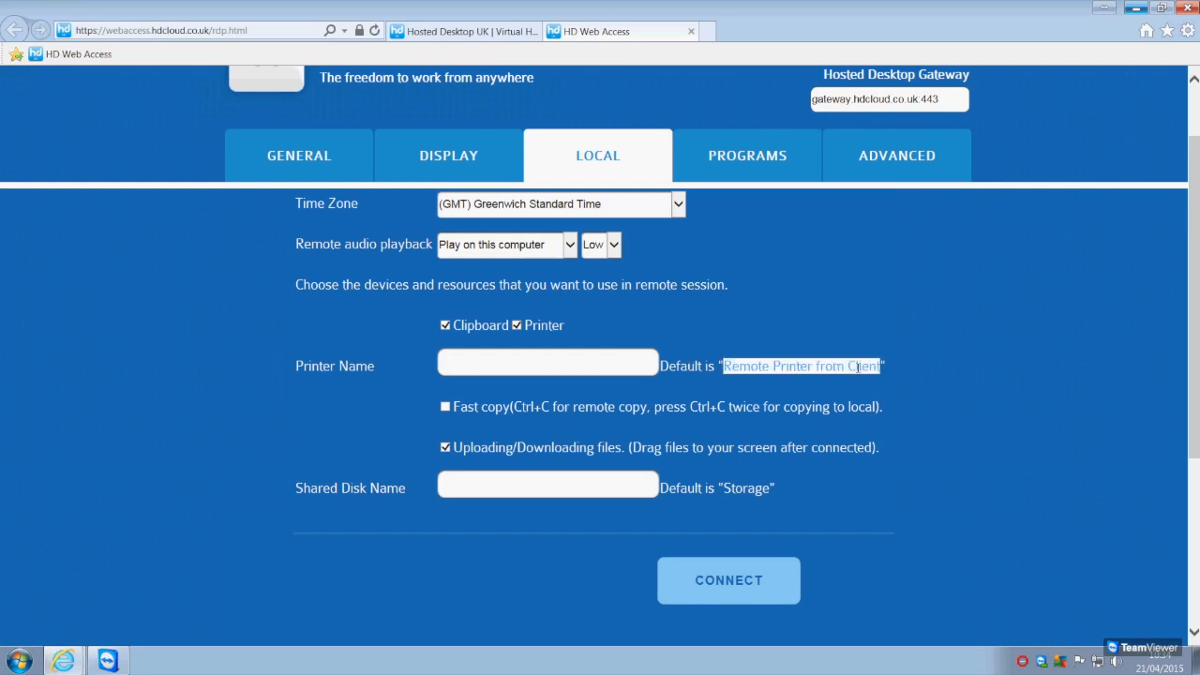
pyautogui.click(624, 360)
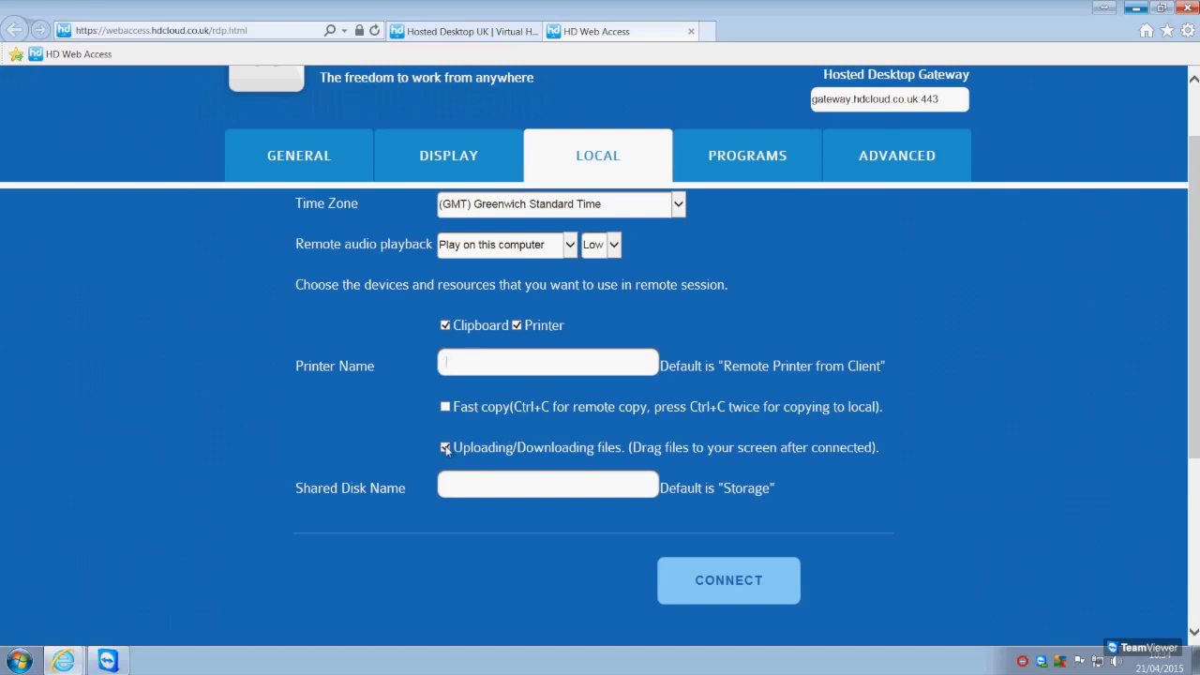
pyautogui.click(458, 488)
pyautogui.moveTo(717, 488); pyautogui.dragTo(793, 491)
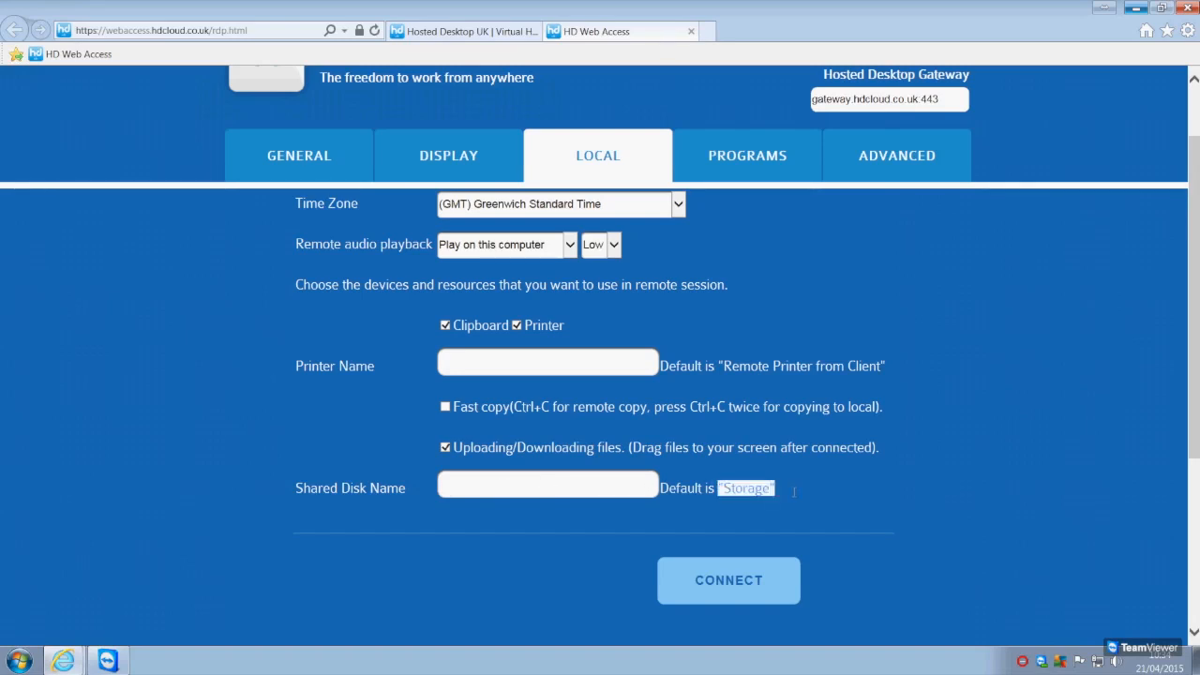
pyautogui.click(819, 499)
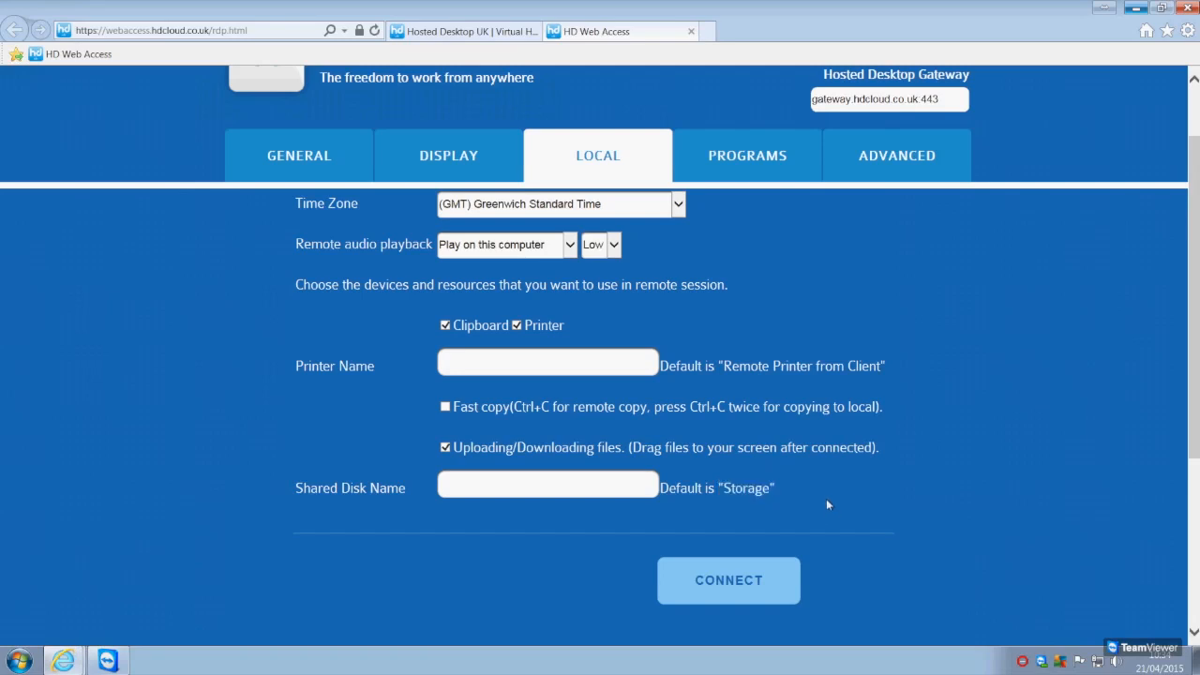
# Review the startup program options and the advanced experience settings for the remote session
pyautogui.click(757, 160)
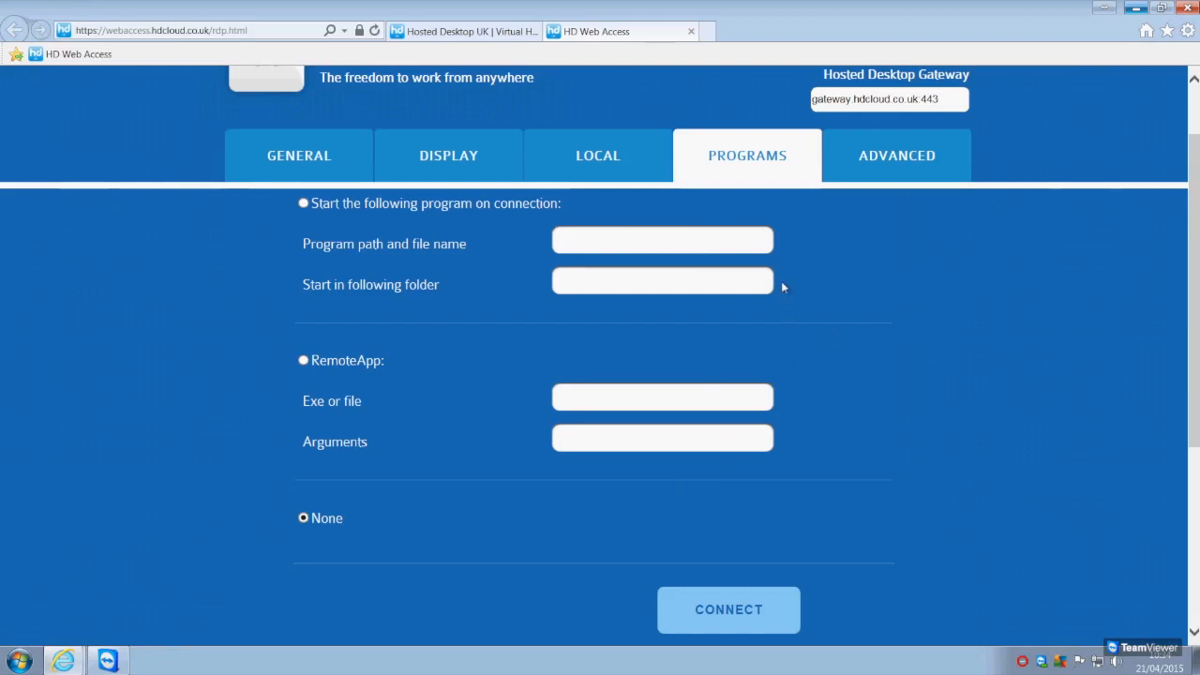
pyautogui.click(902, 162)
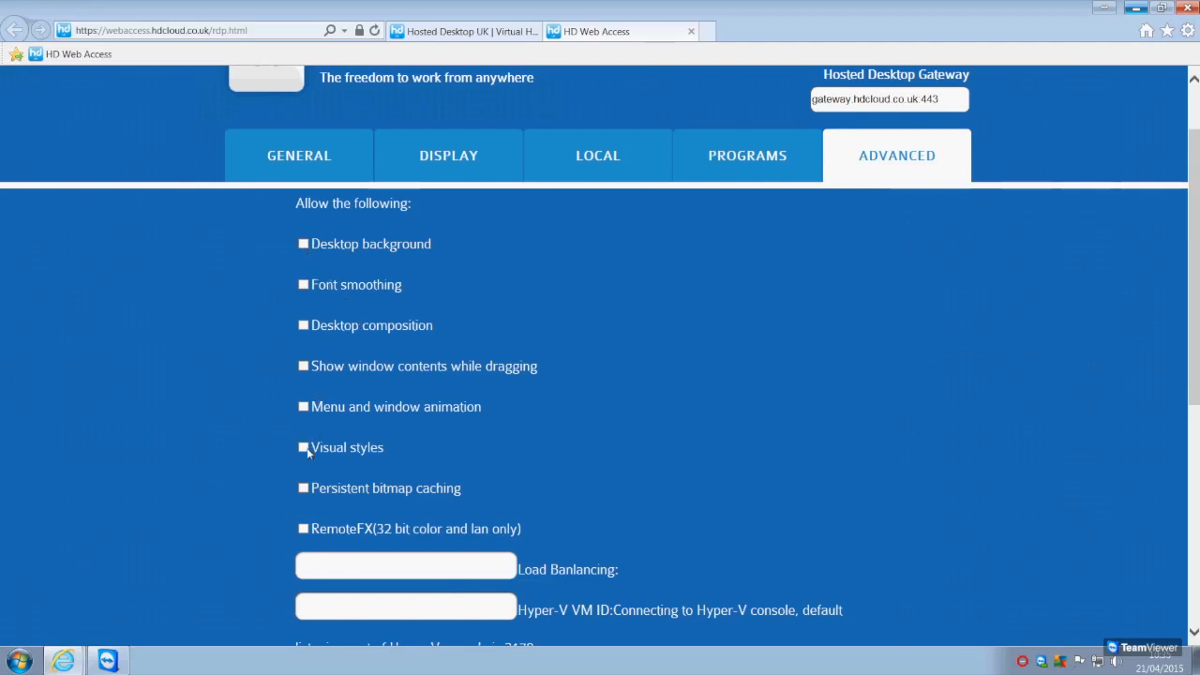
pyautogui.scroll(-2, 705, 471)
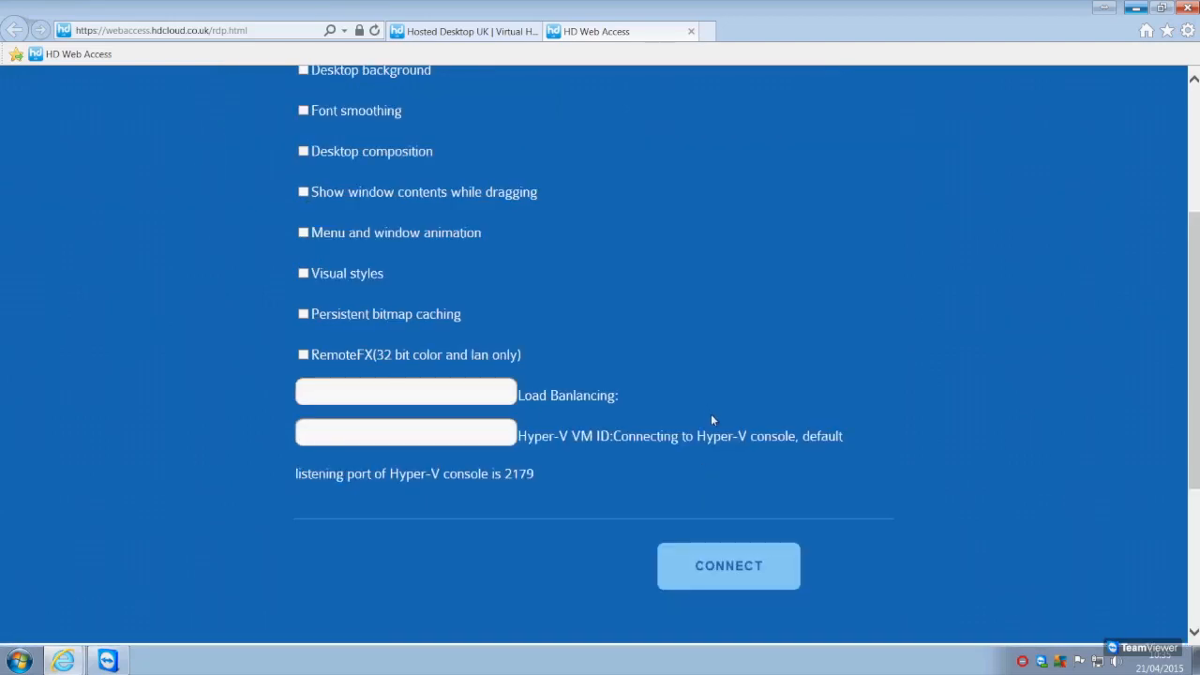
pyautogui.scroll(4, 711, 414)
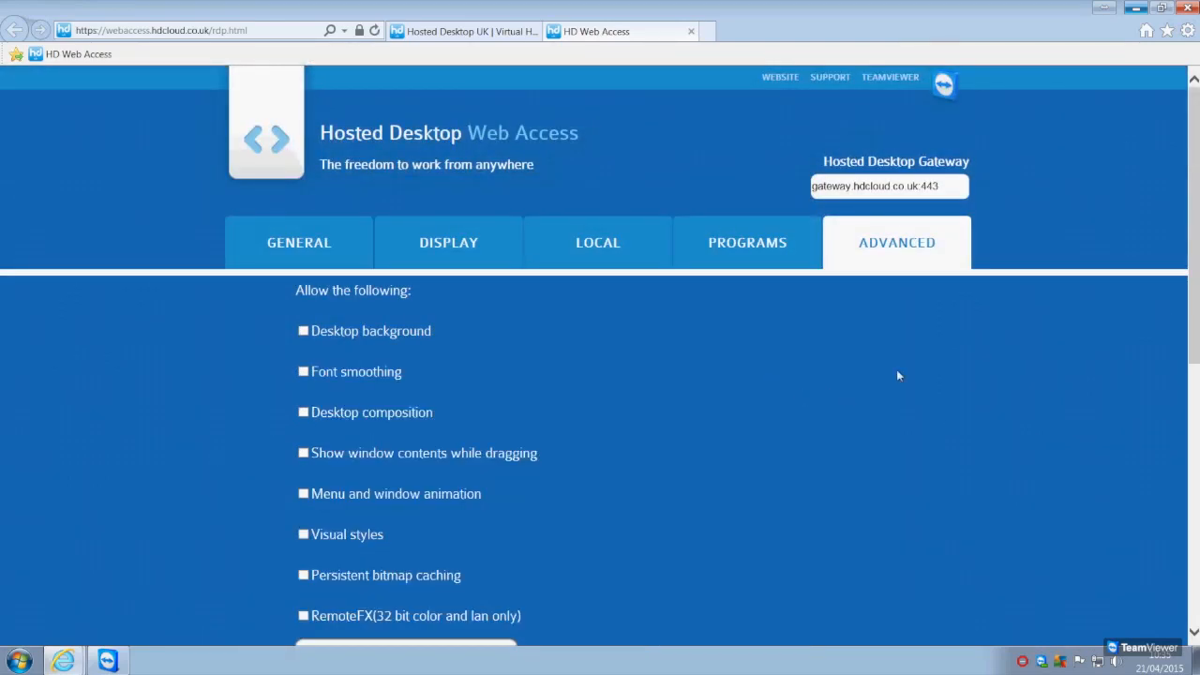
# Return to the general connection settings and connect to the hosted desktop
pyautogui.click(289, 241)
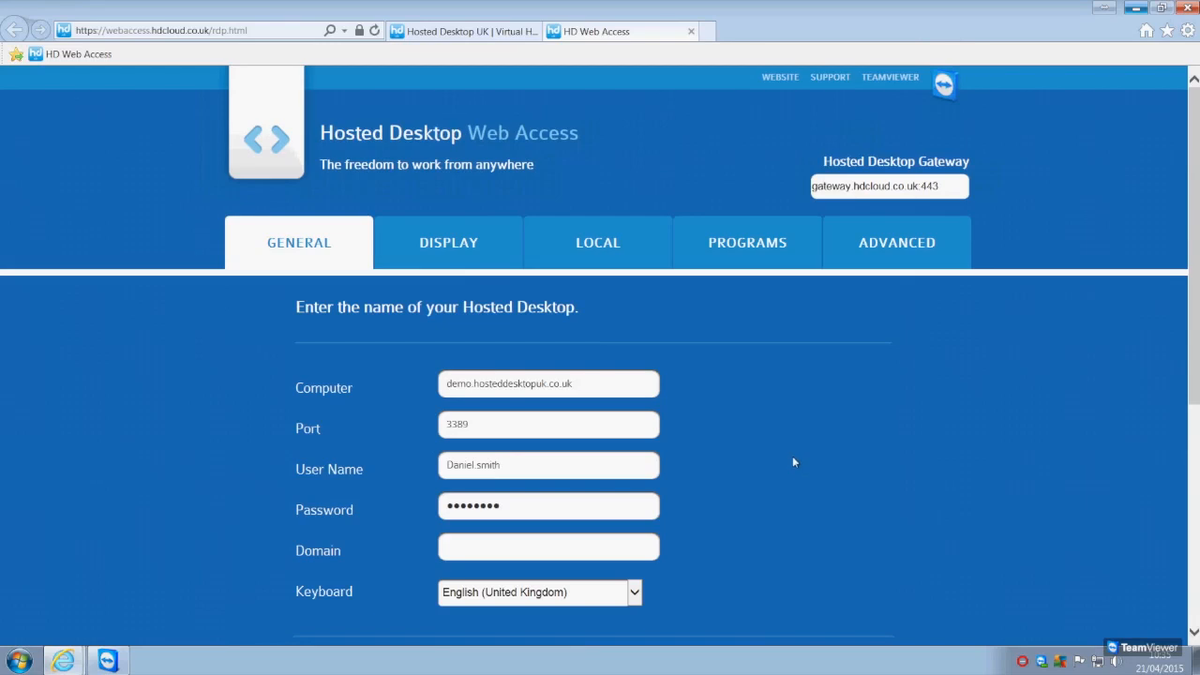
pyautogui.scroll(-2, 805, 504)
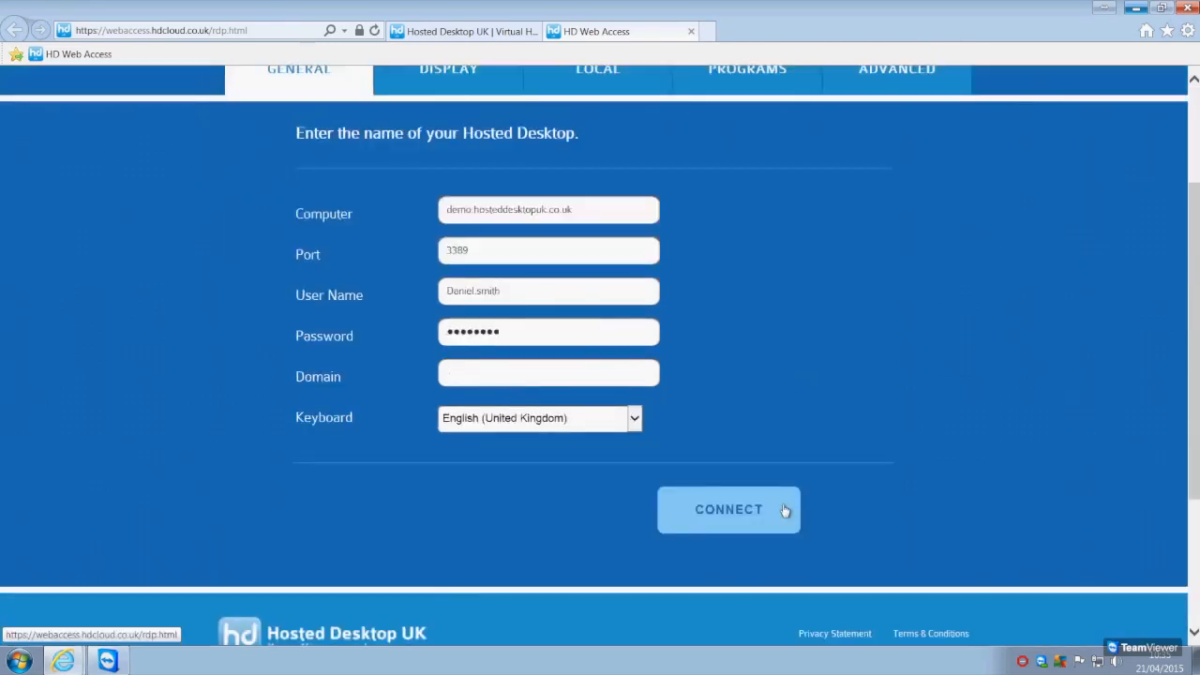
pyautogui.click(783, 506)
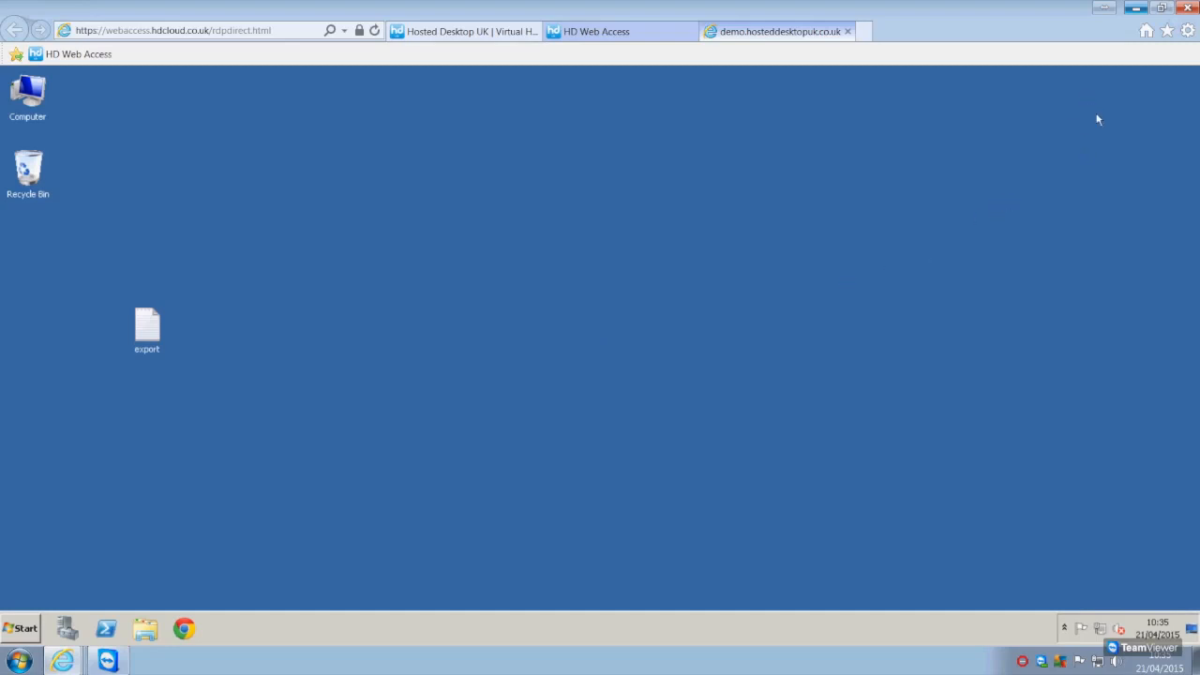
# Reduce the browser window and upload Import Document.txt from the local desktop into the remote session
pyautogui.click(1160, 16)
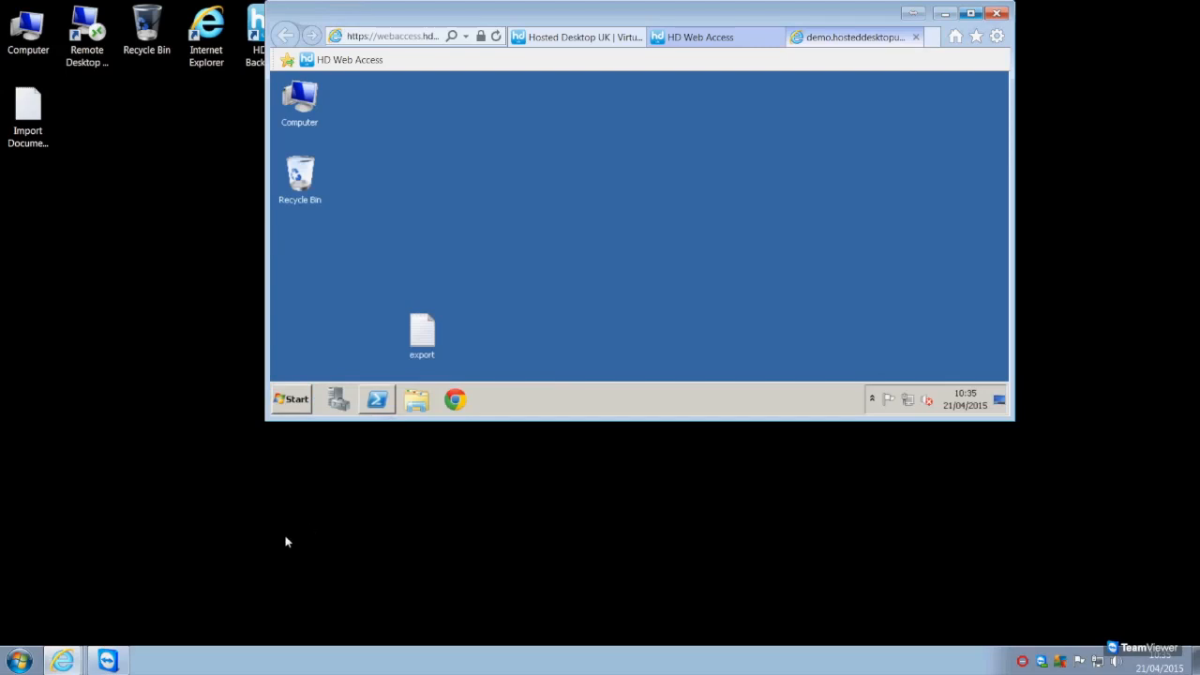
pyautogui.moveTo(21, 127); pyautogui.dragTo(85, 211)
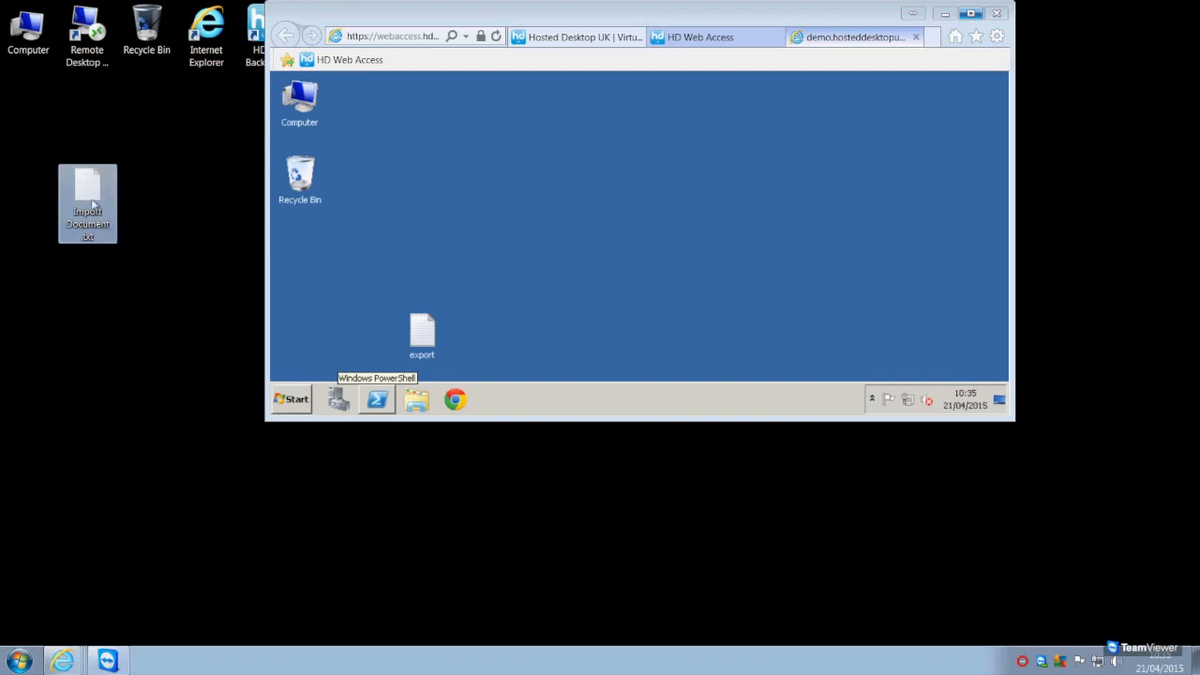
pyautogui.moveTo(95, 196); pyautogui.dragTo(581, 169)
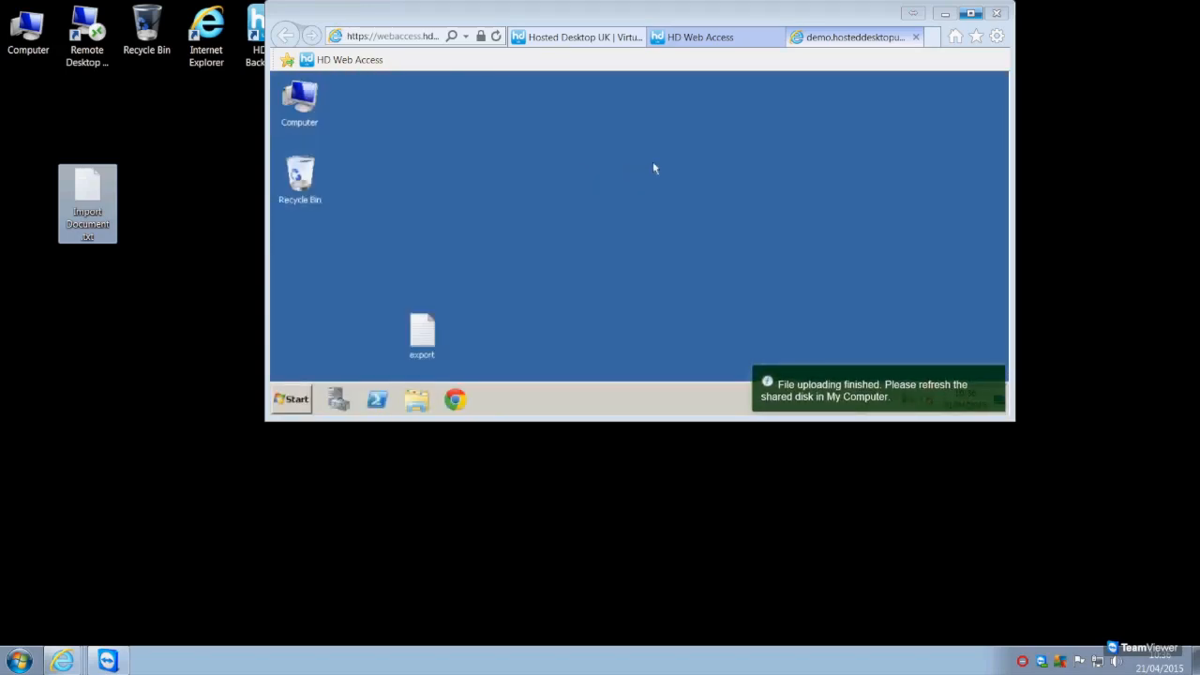
# Maximize the browser window and open the shared Storage disk from Computer on the remote desktop
pyautogui.click(971, 13)
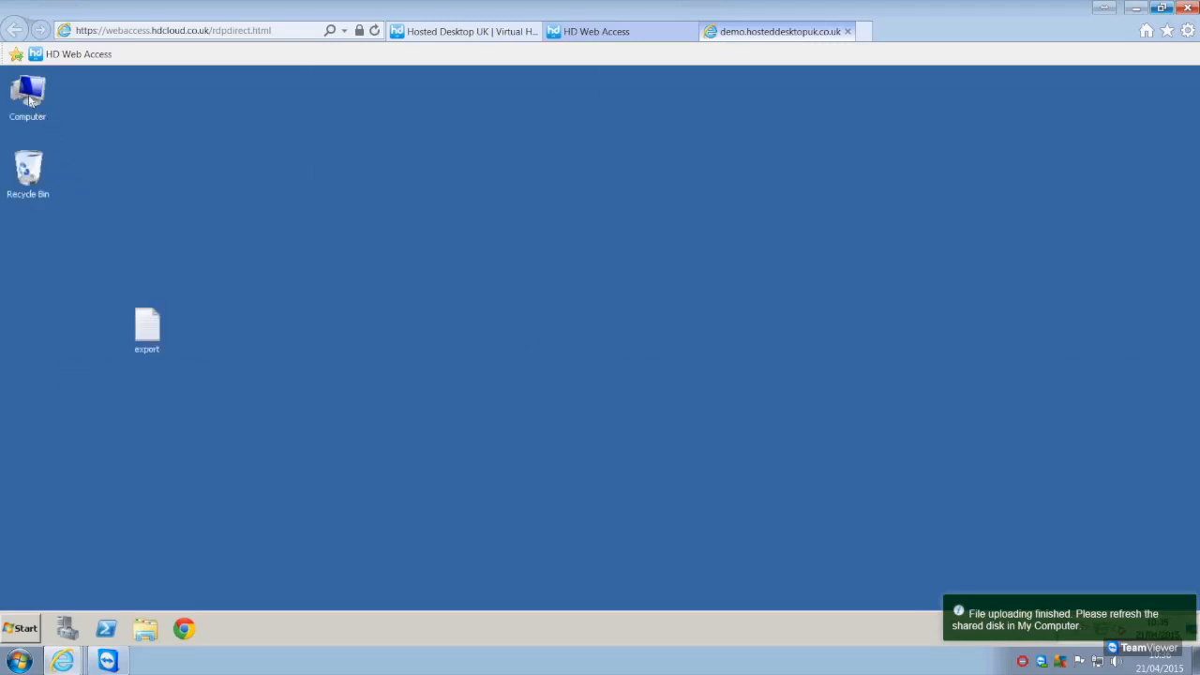
pyautogui.doubleClick(28, 95)
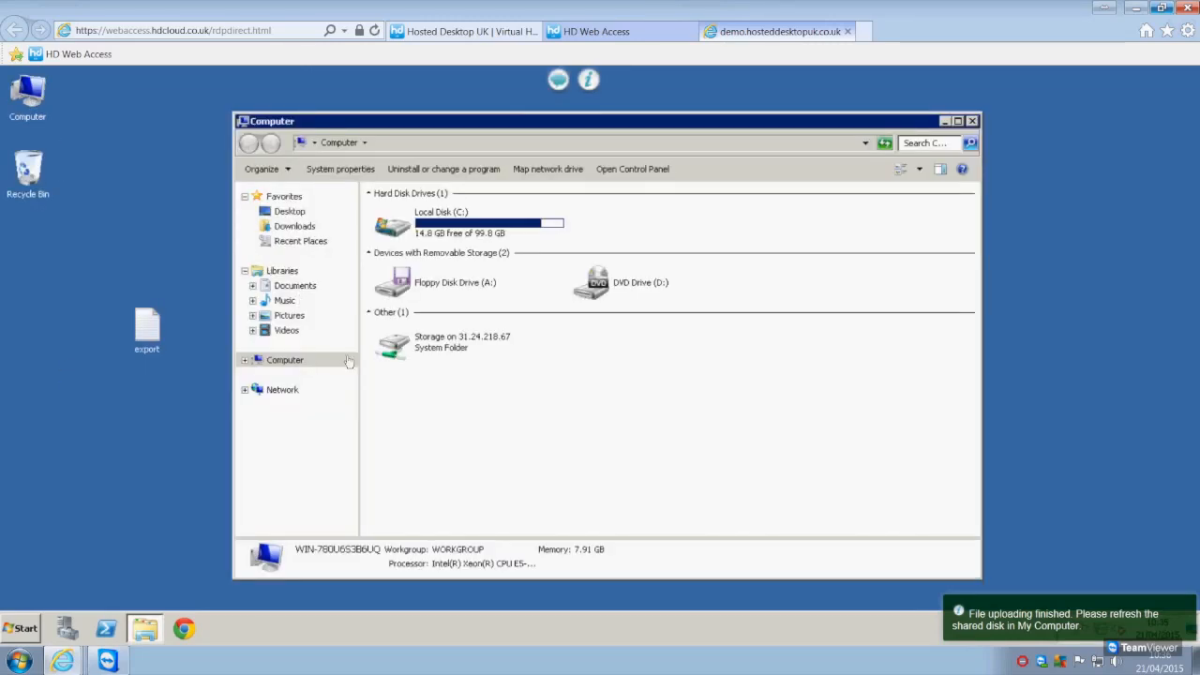
pyautogui.click(471, 348)
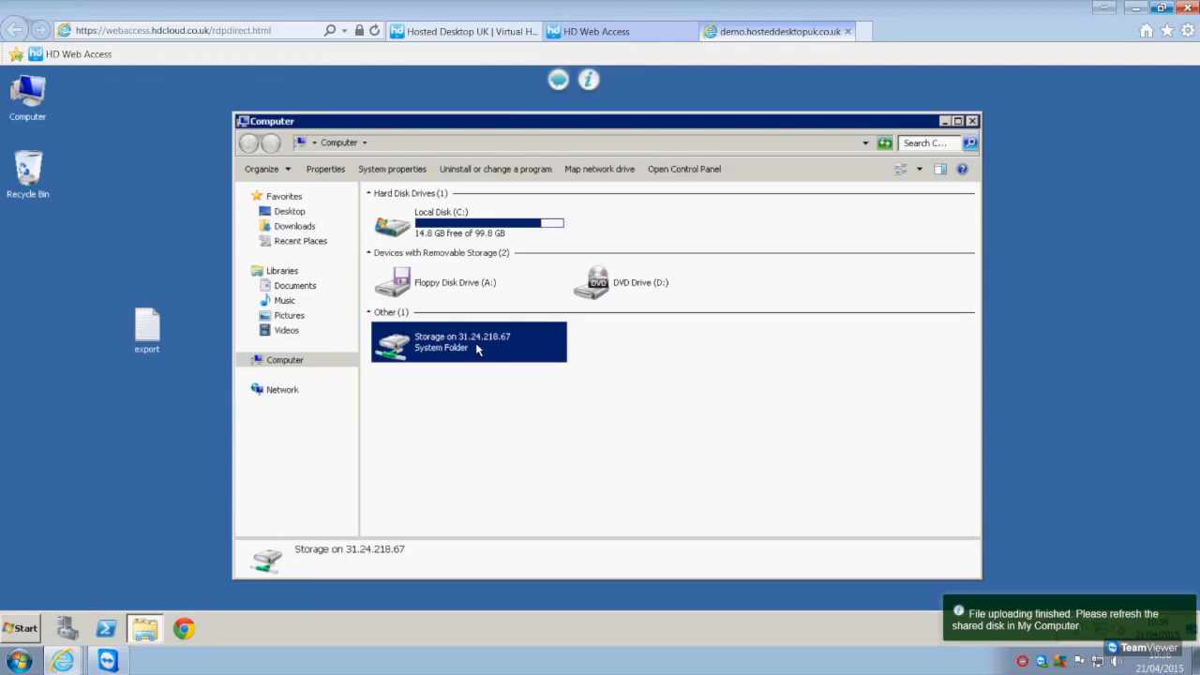
pyautogui.doubleClick(477, 348)
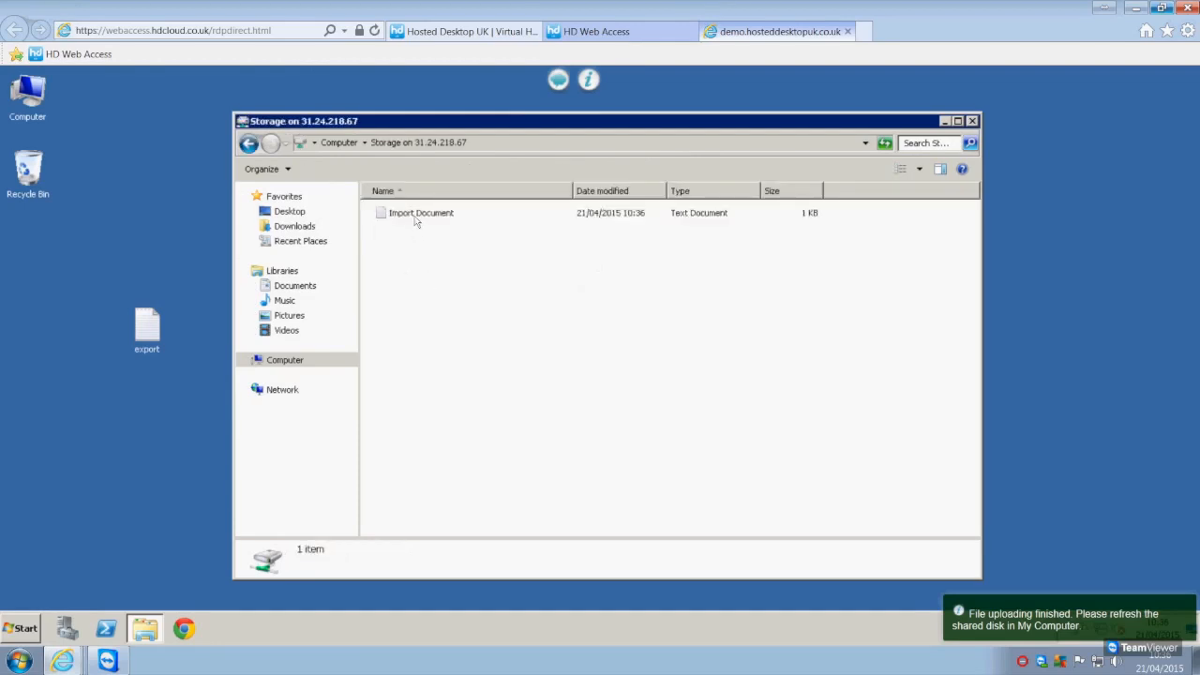
# Copy Import Document from the shared Storage disk onto the remote desktop
pyautogui.click(417, 217)
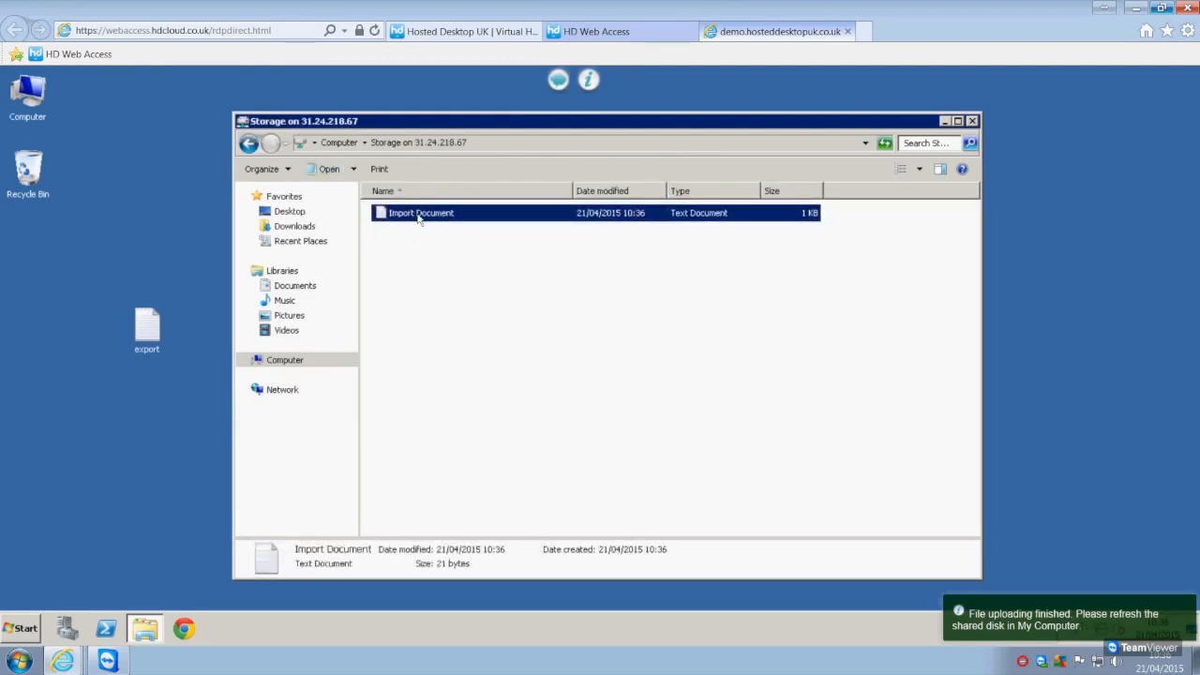
pyautogui.moveTo(417, 217); pyautogui.dragTo(131, 237)
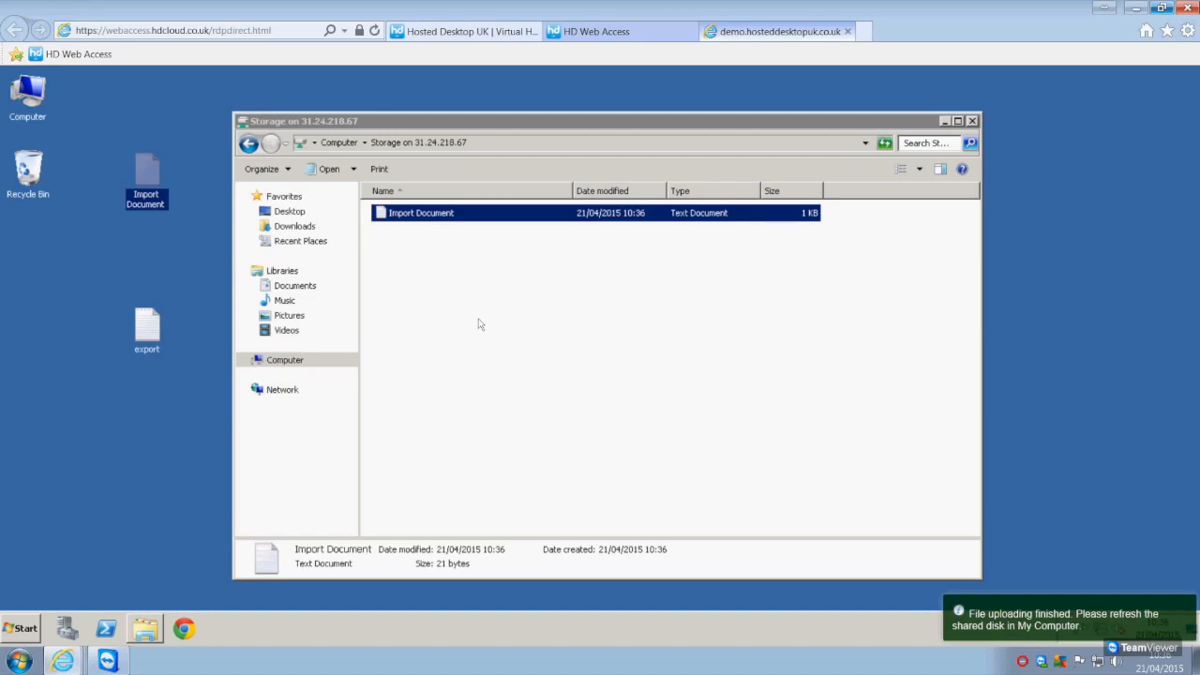
pyautogui.click(82, 267)
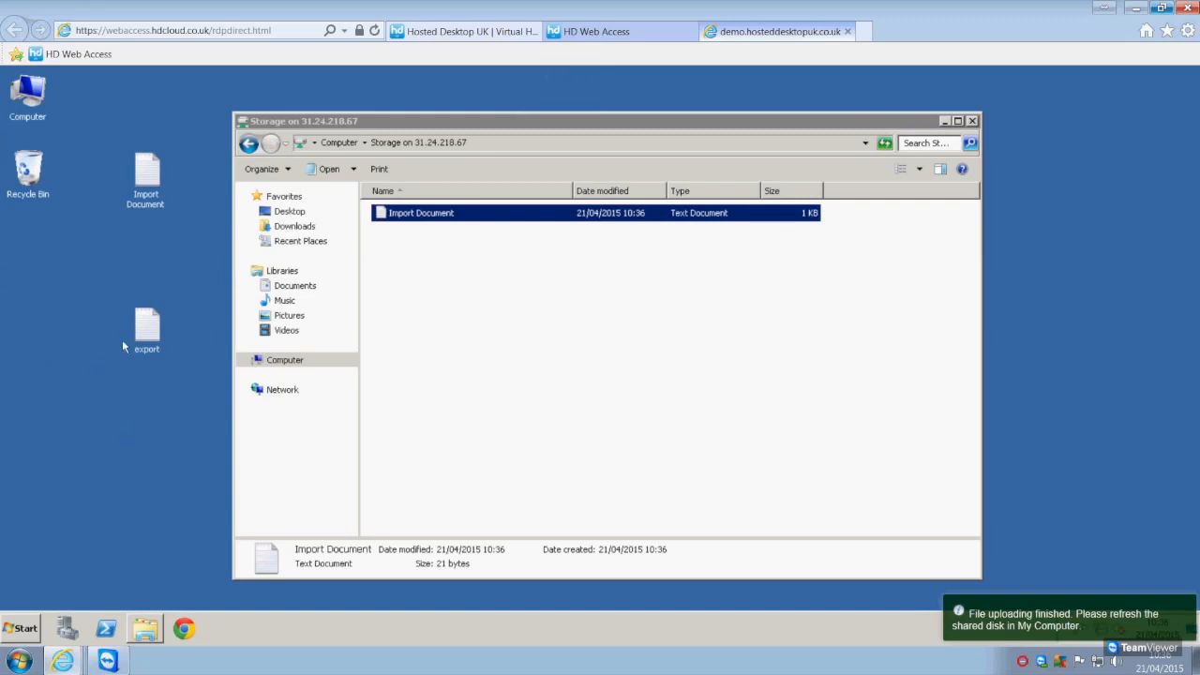
# Place the export file below Import Document on the remote desktop and copy it into the shared Storage disk
pyautogui.click(164, 333)
pyautogui.moveTo(124, 307); pyautogui.dragTo(124, 304)
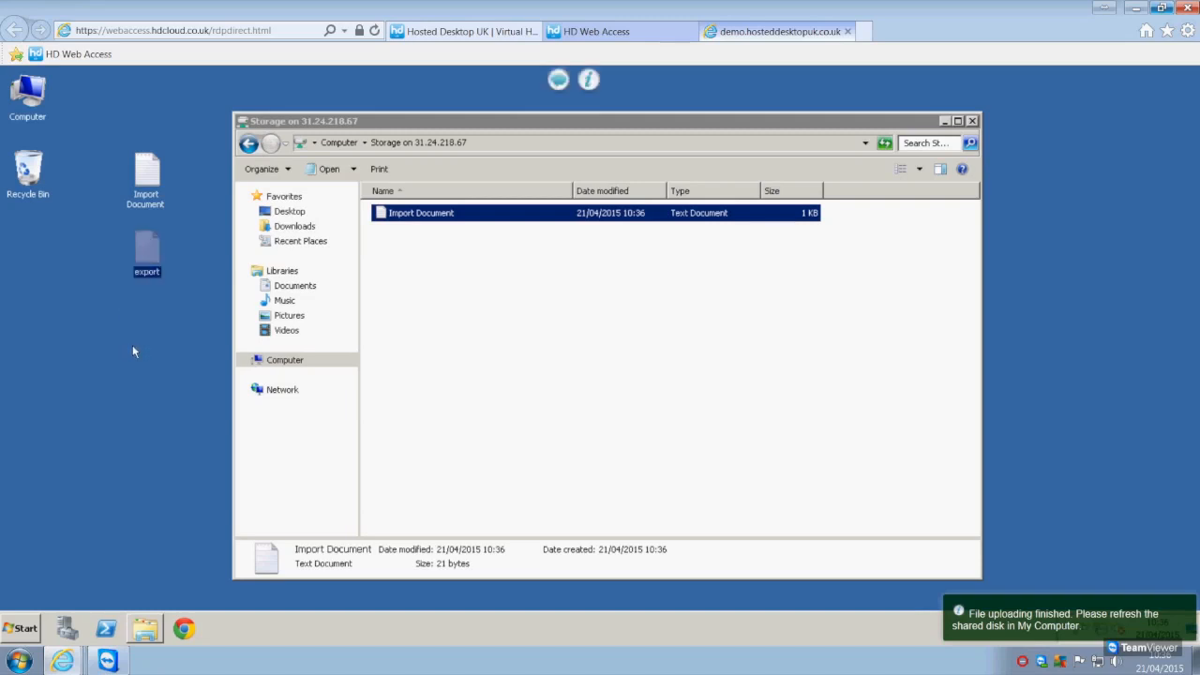
pyautogui.moveTo(147, 264); pyautogui.dragTo(517, 285)
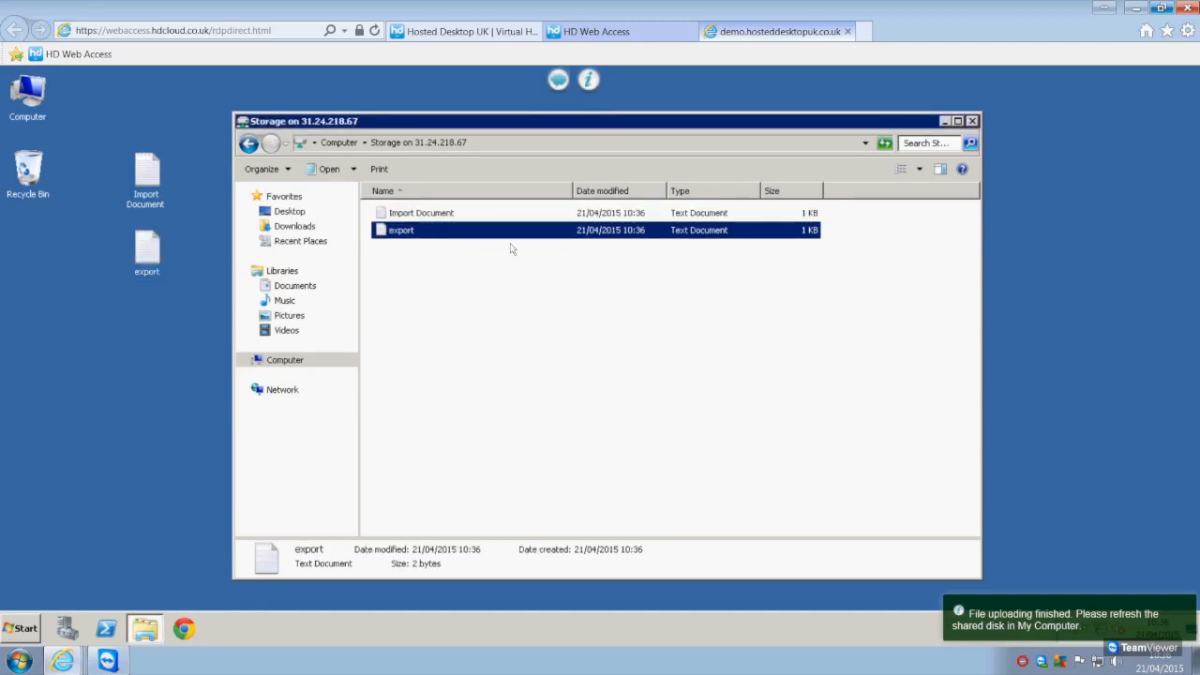
# Download export.txt from the session's shared file list and save it to the local computer
pyautogui.click(559, 83)
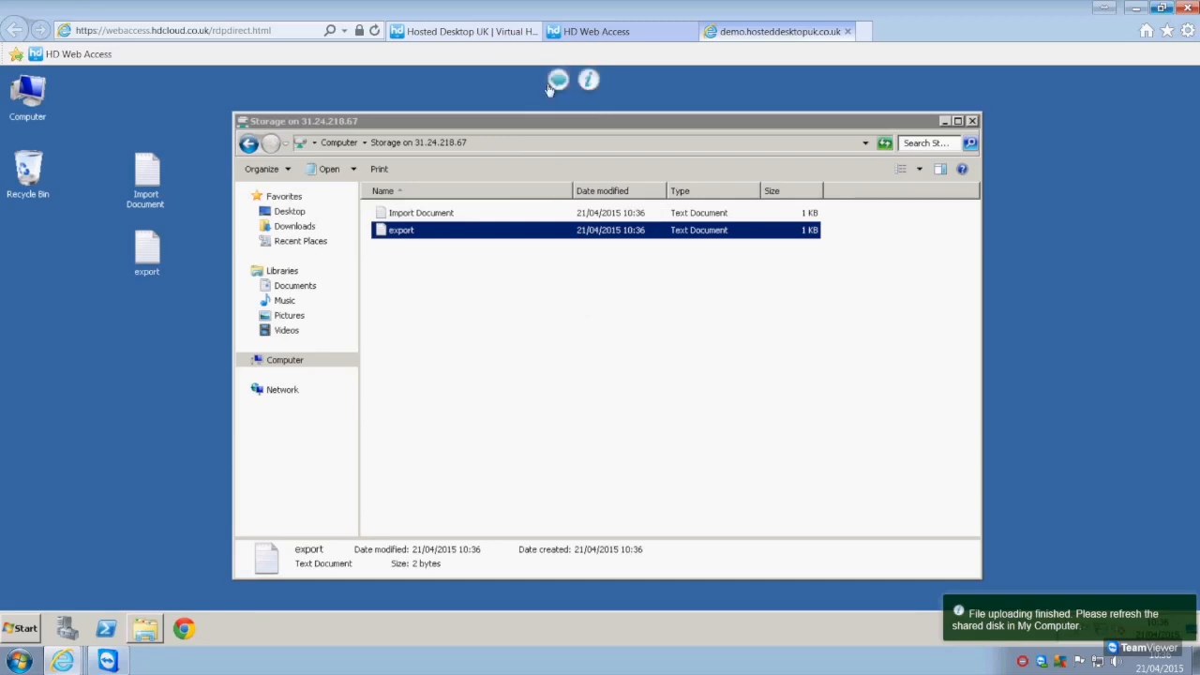
pyautogui.click(558, 80)
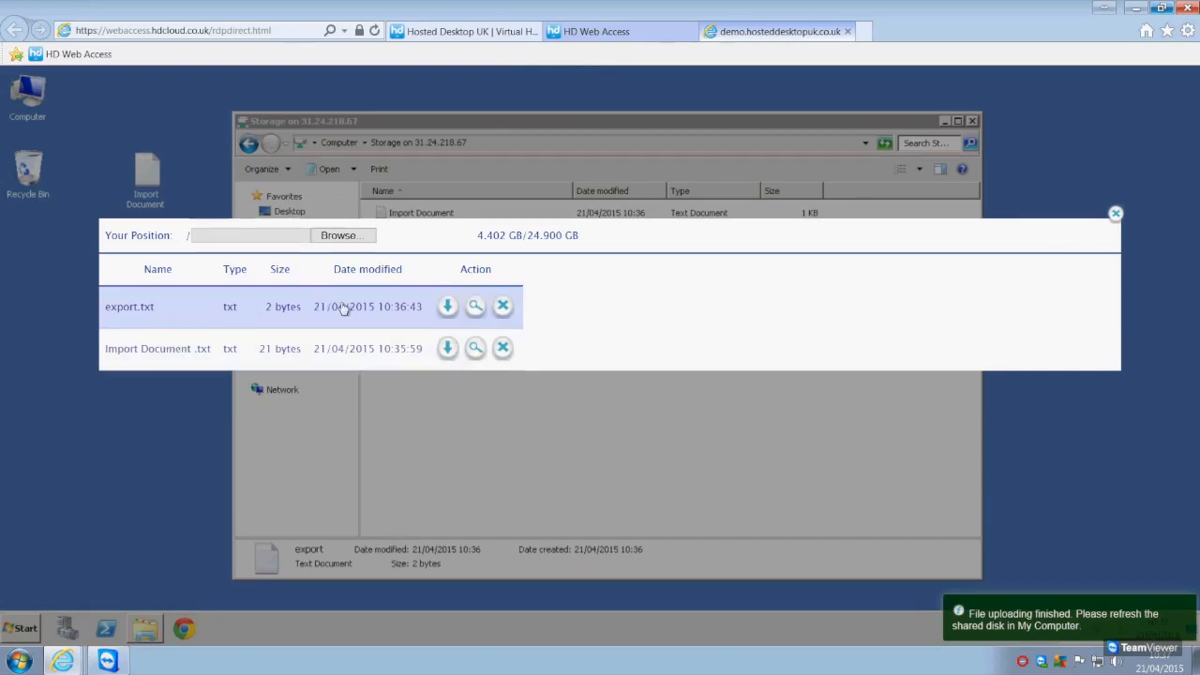
pyautogui.click(448, 307)
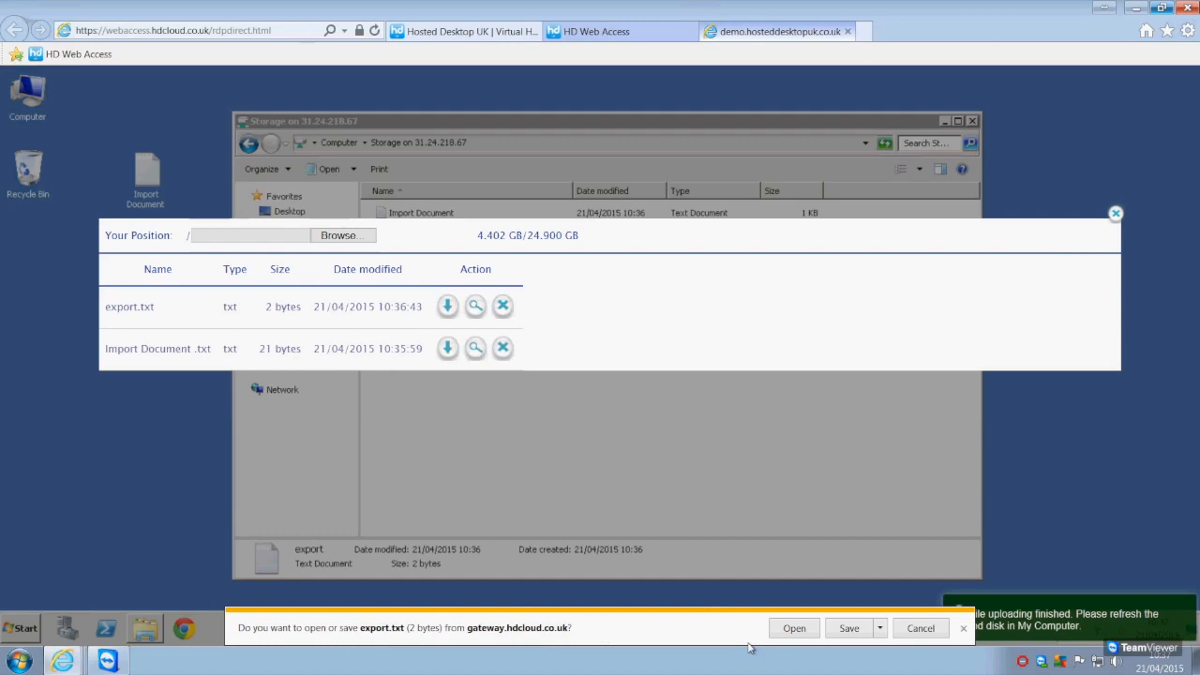
pyautogui.click(848, 630)
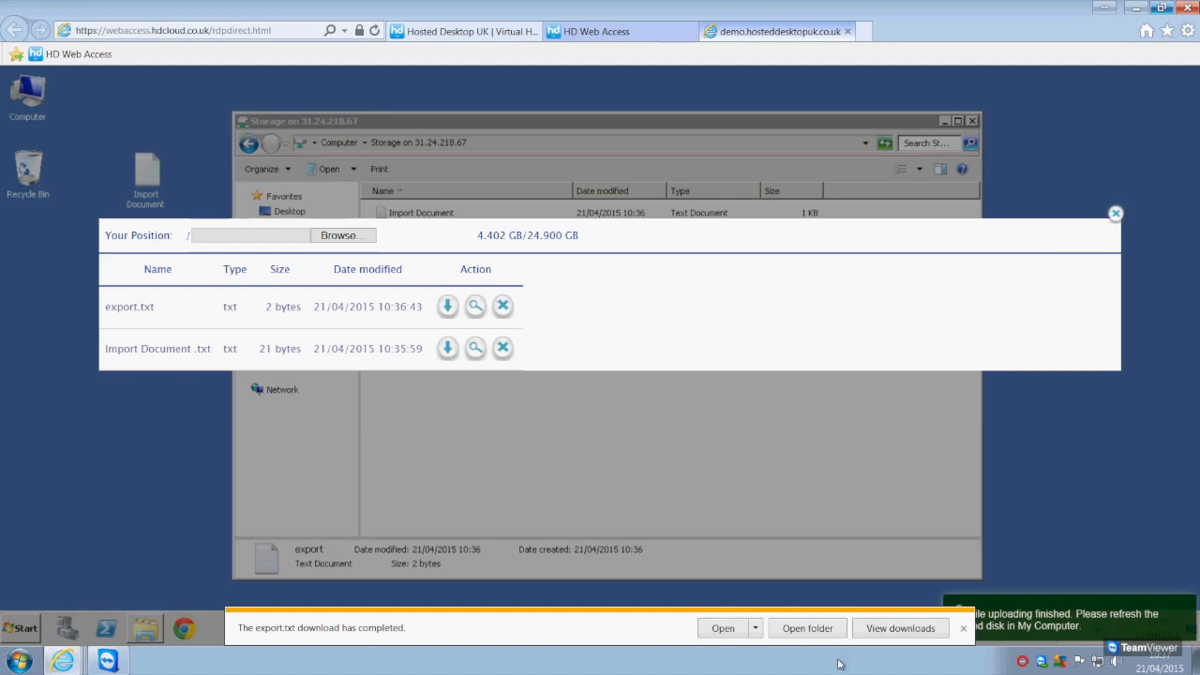
# Check export.txt in the local Downloads folder, then close the folder and the shared file list
pyautogui.click(814, 630)
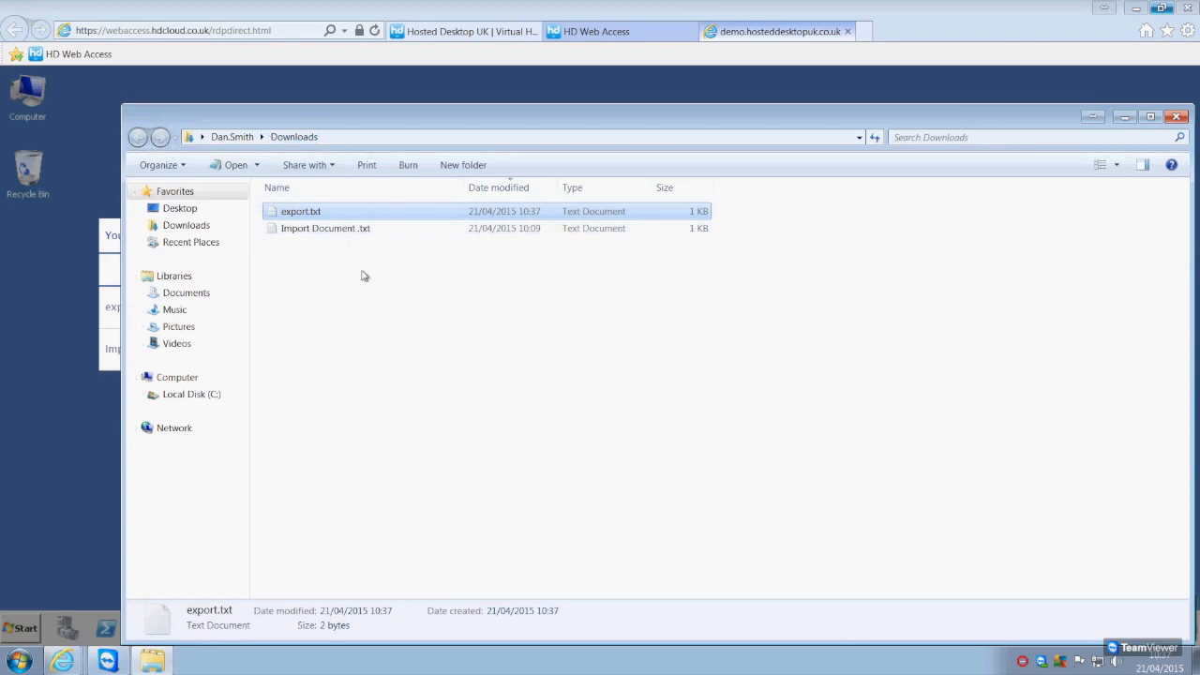
pyautogui.click(288, 214)
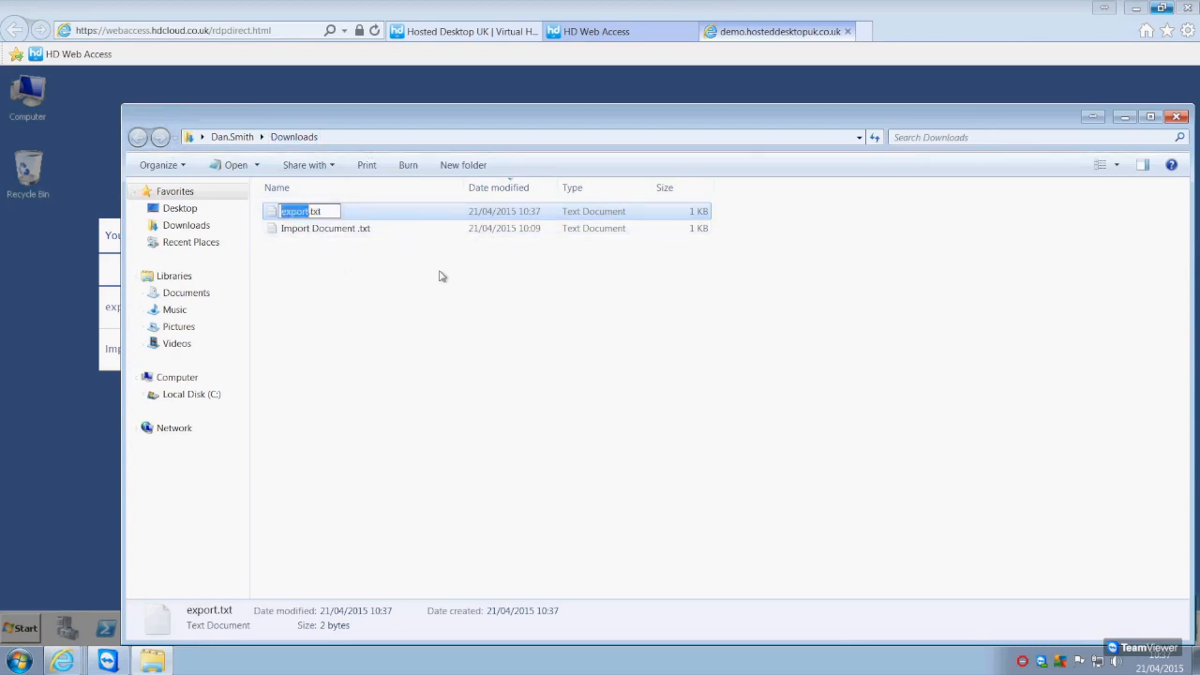
pyautogui.click(412, 278)
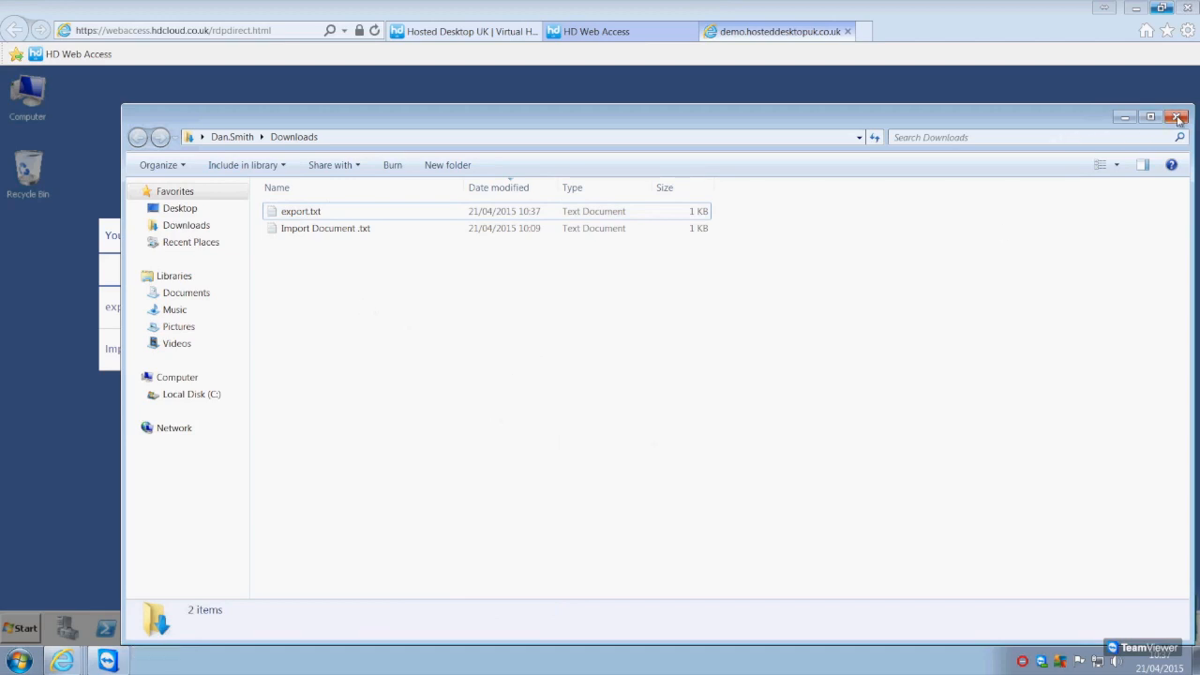
pyautogui.click(1178, 117)
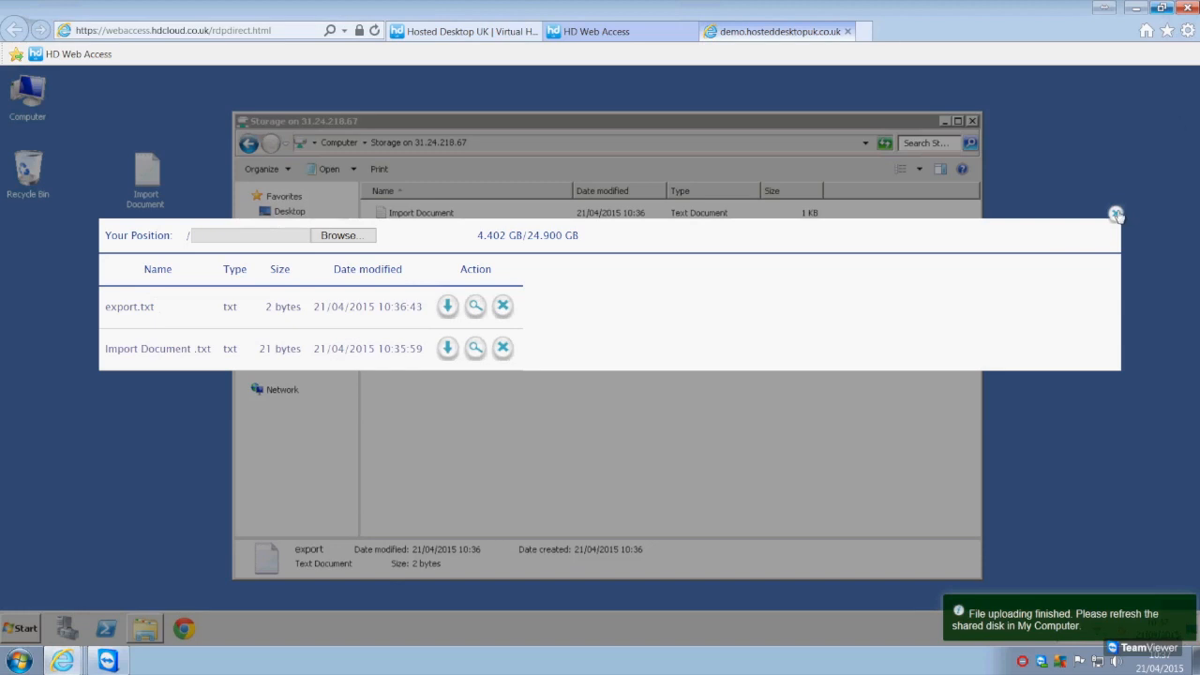
pyautogui.click(1115, 214)
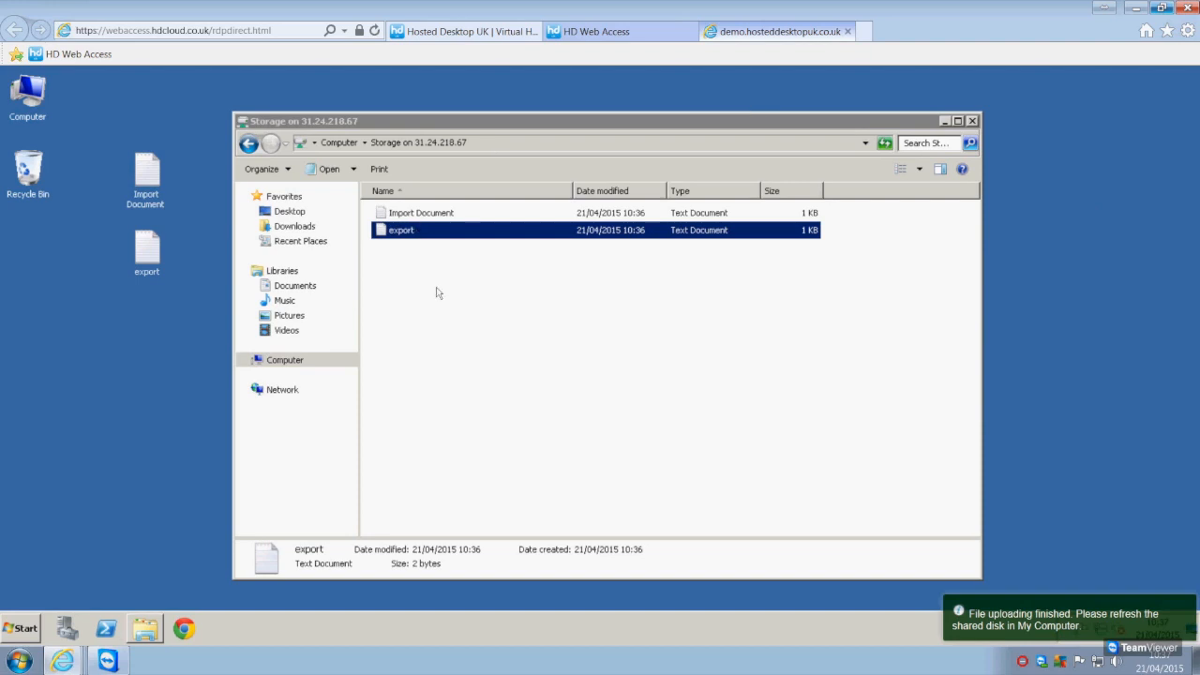
# Compare the Storage disk under Computer with the Shared Disk Name in the local resource settings, and return to the remote session
pyautogui.click(248, 142)
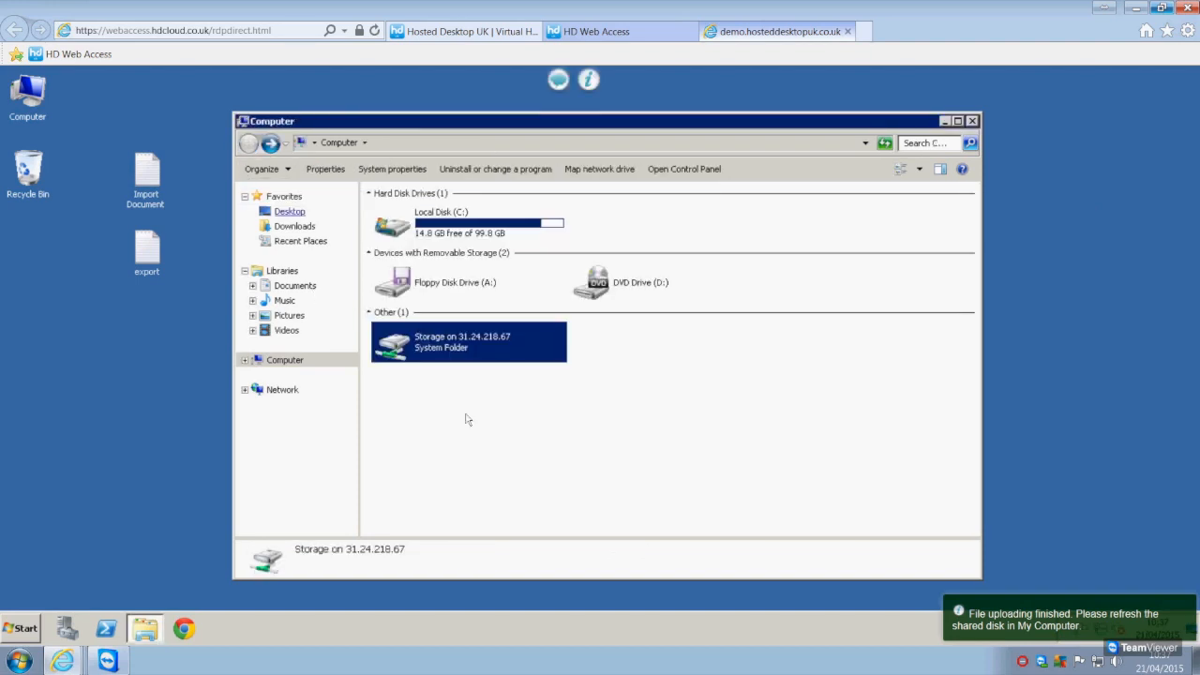
pyautogui.click(525, 413)
pyautogui.click(452, 349)
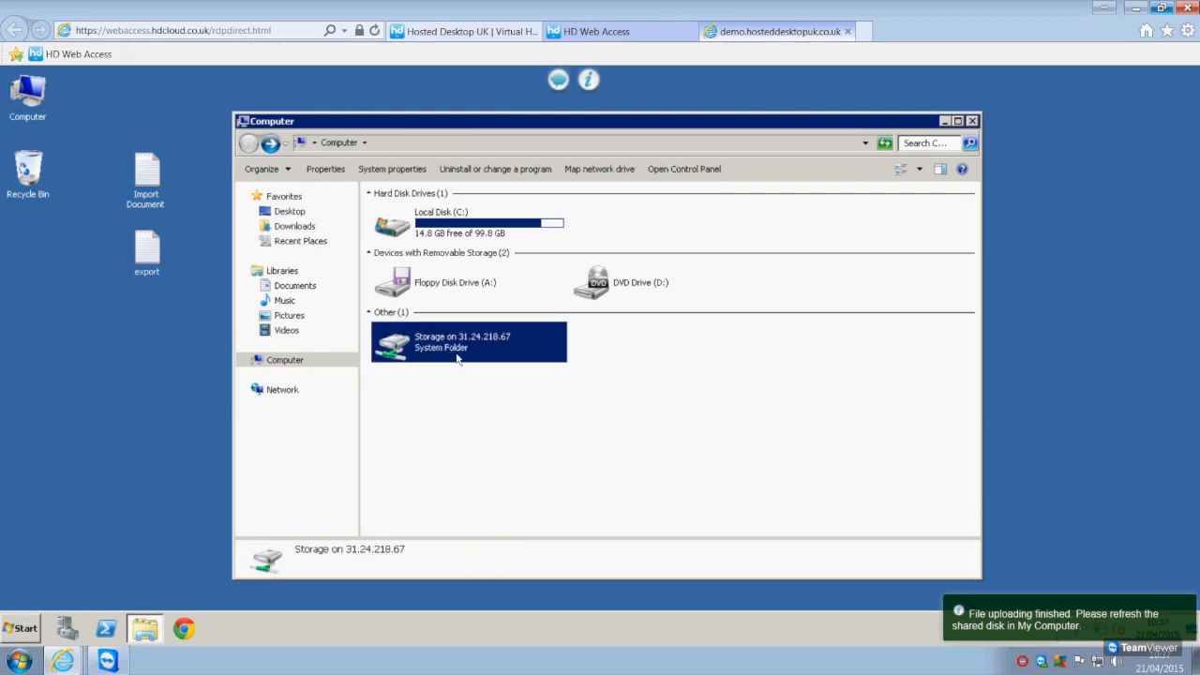
pyautogui.click(623, 34)
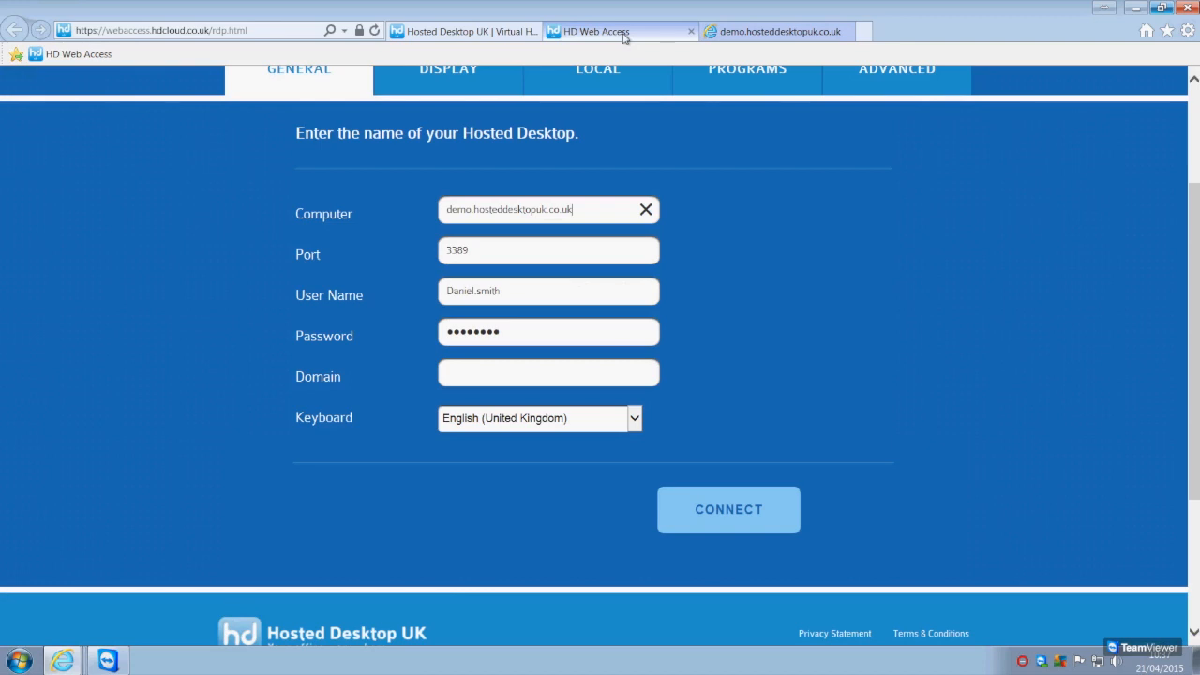
pyautogui.click(590, 80)
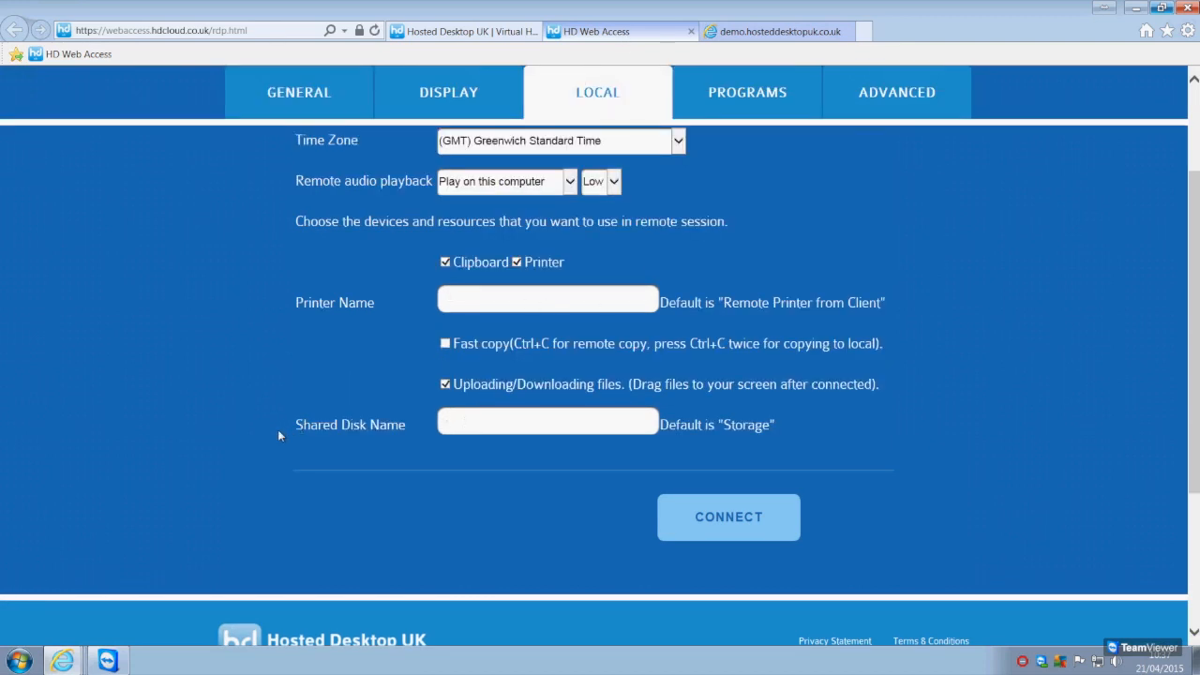
pyautogui.click(500, 423)
pyautogui.click(717, 31)
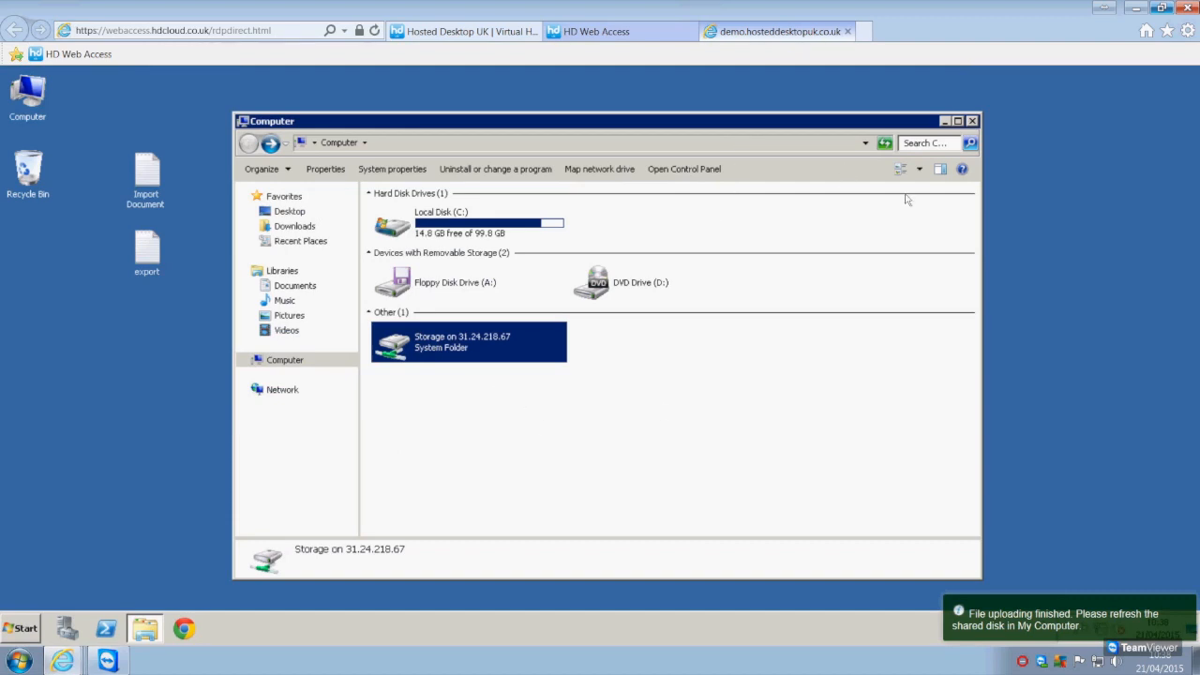
# Close the Computer window and create a text document named Printer test on the remote desktop
pyautogui.click(973, 122)
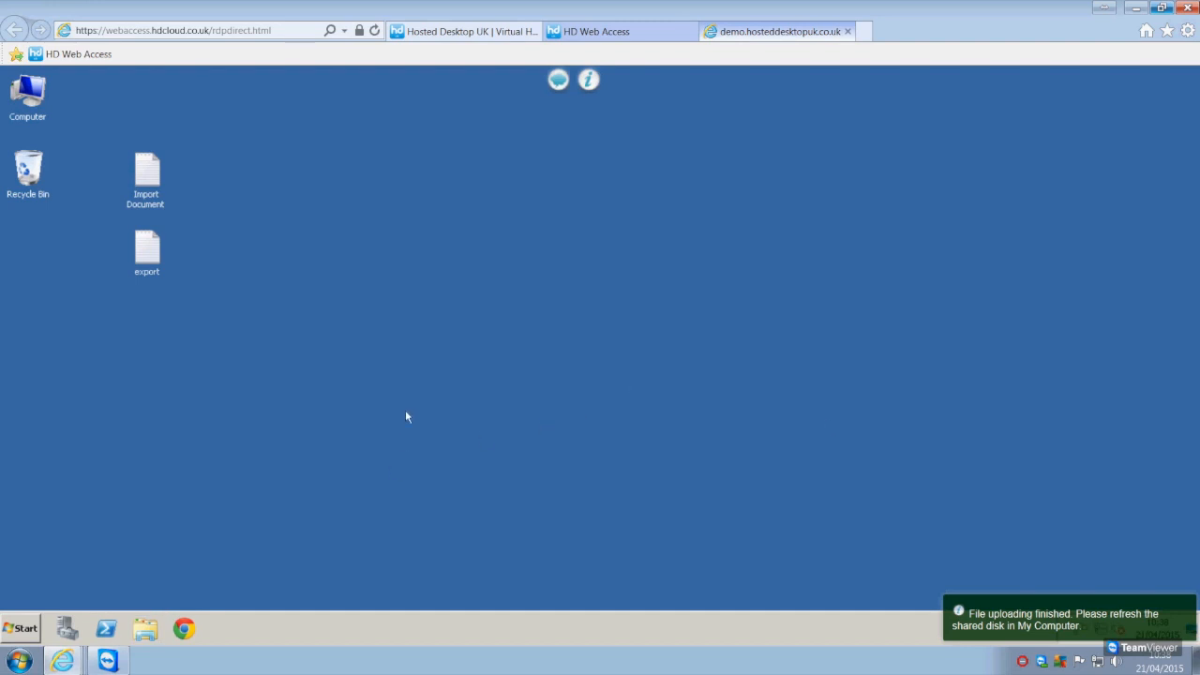
pyautogui.rightClick(408, 311)
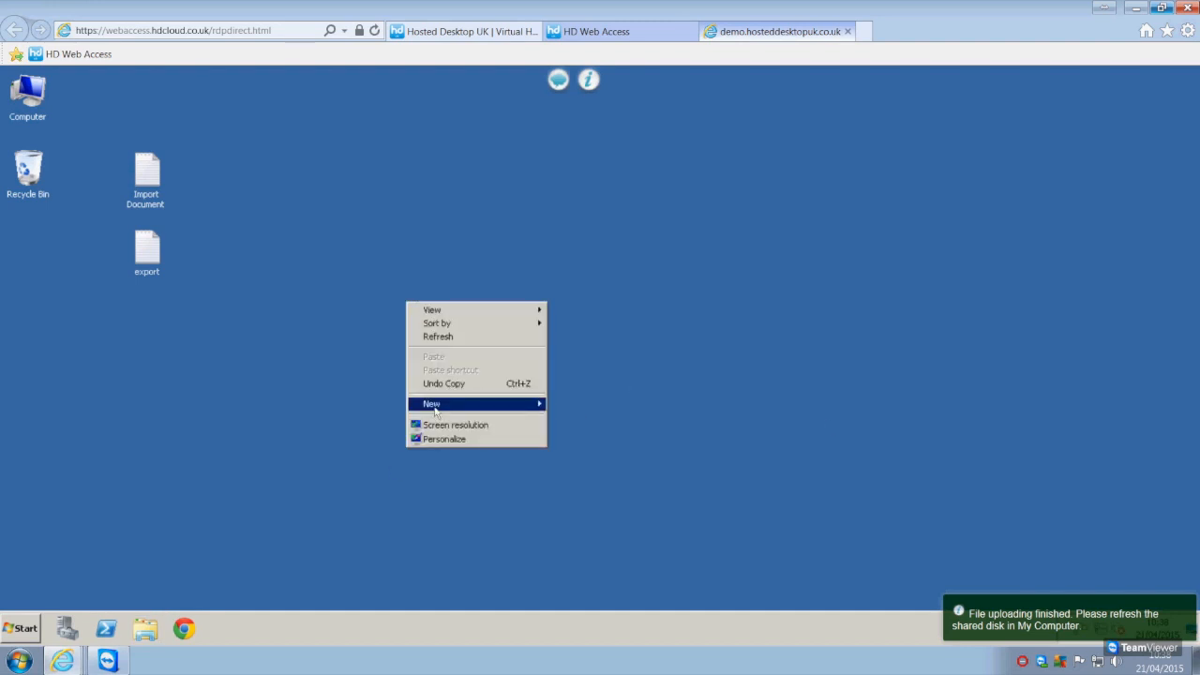
pyautogui.moveTo(537, 404)
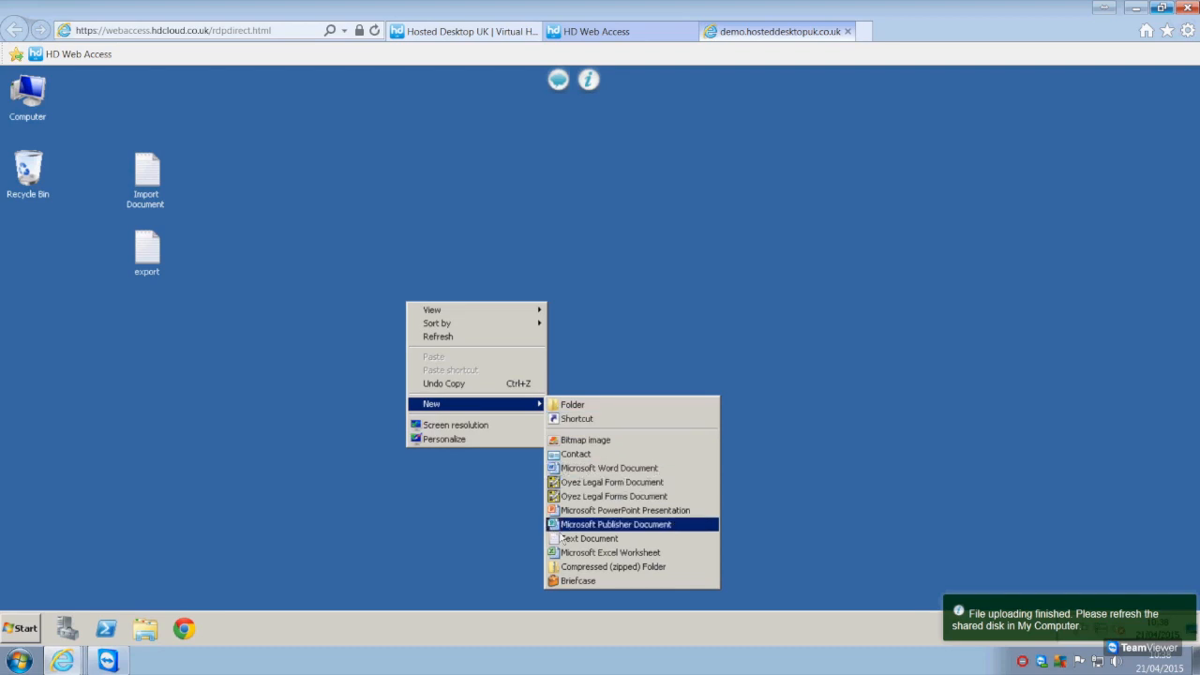
pyautogui.click(588, 538)
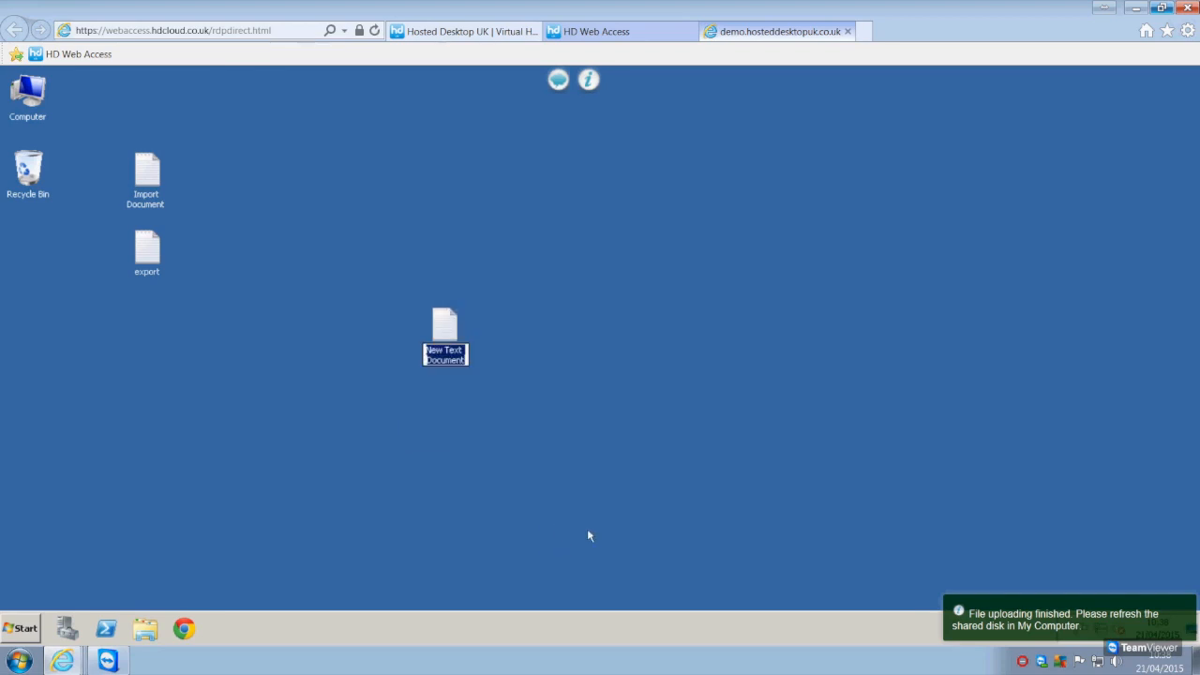
pyautogui.write('Printer')
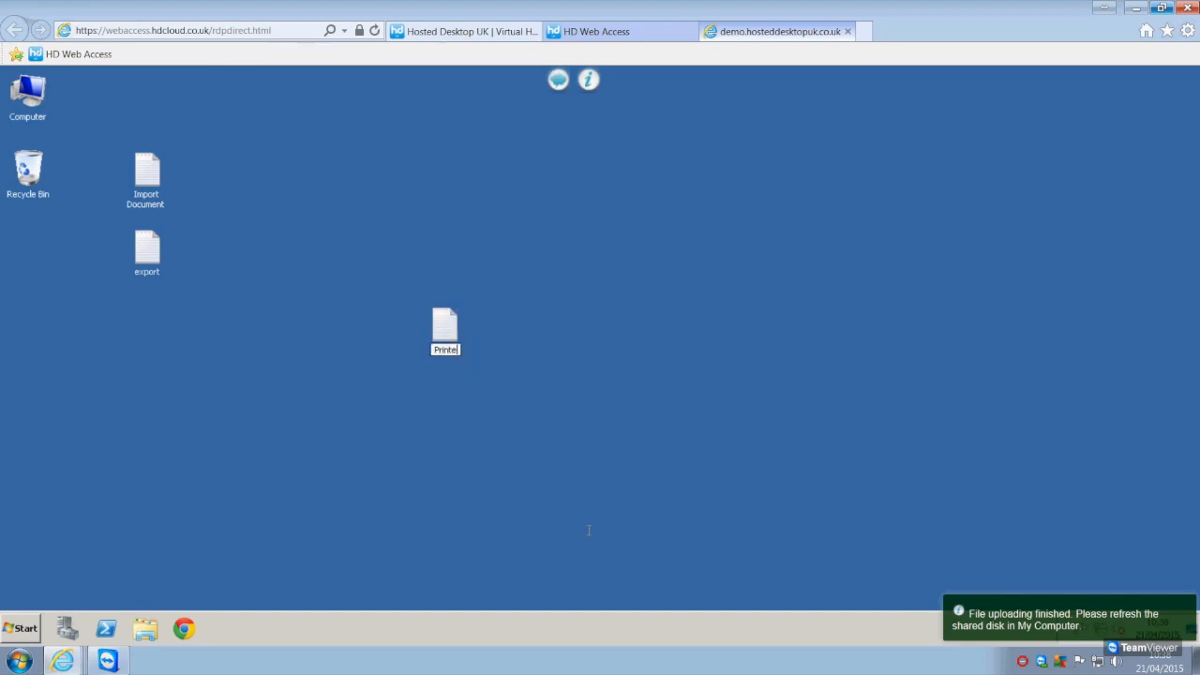
pyautogui.write(' test')
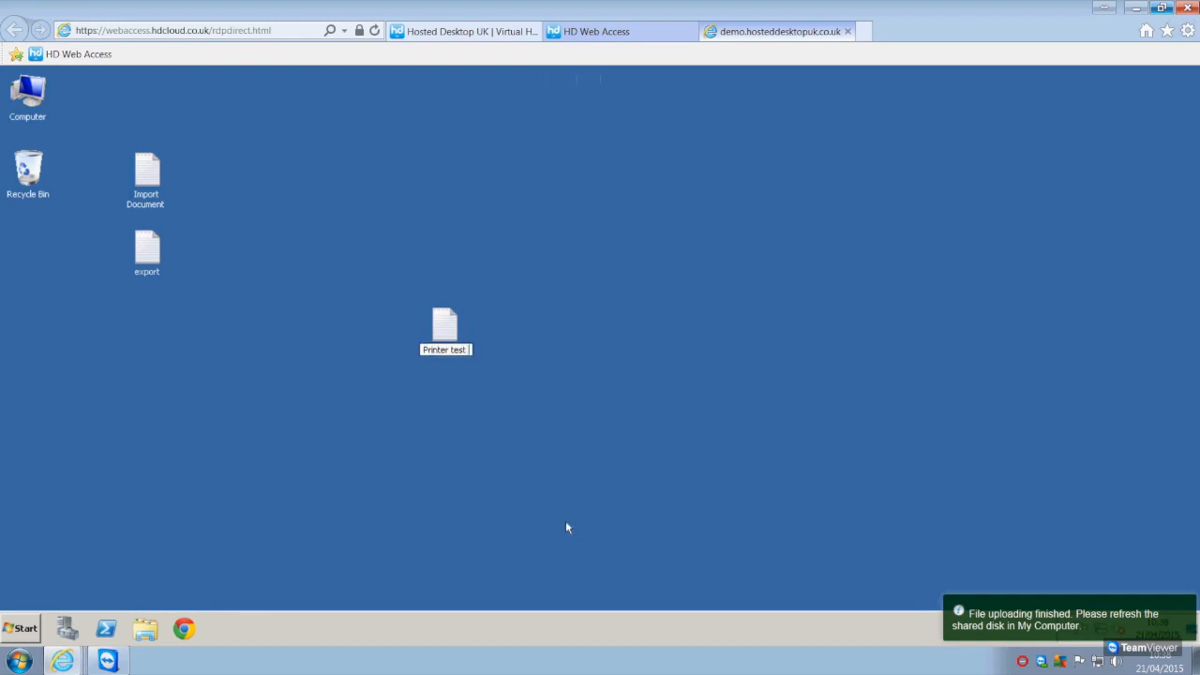
pyautogui.press('Return')
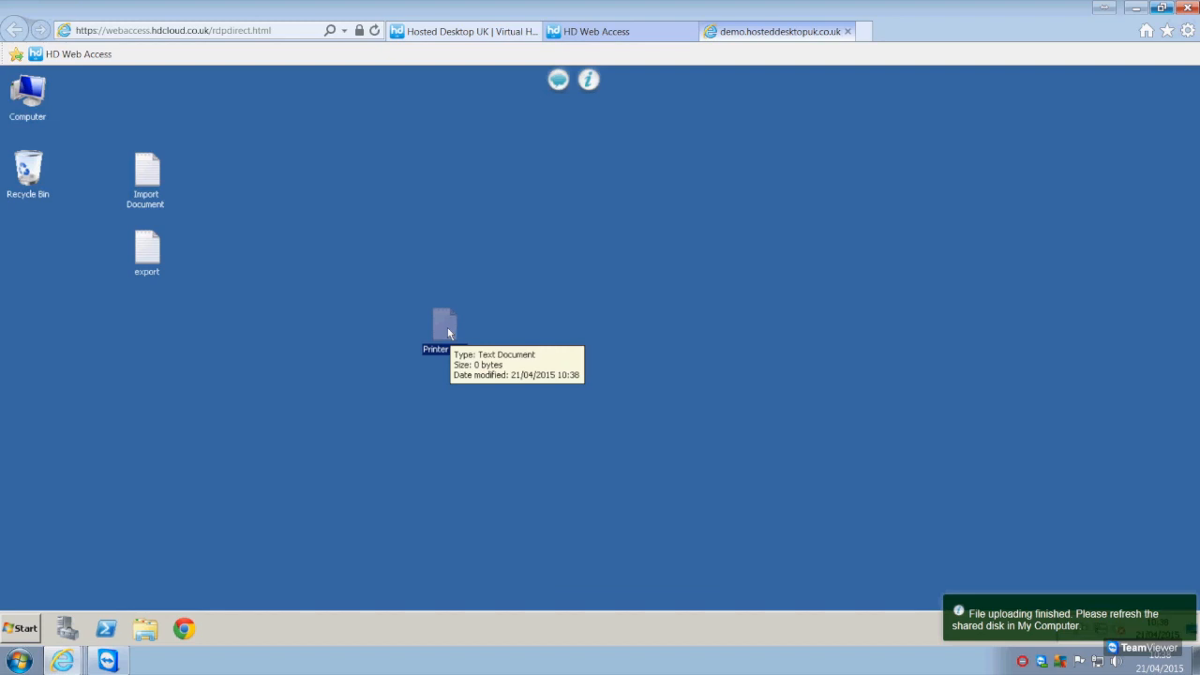
# Write "Hi Everyone!" in the Printer test document and save it
pyautogui.doubleClick(447, 330)
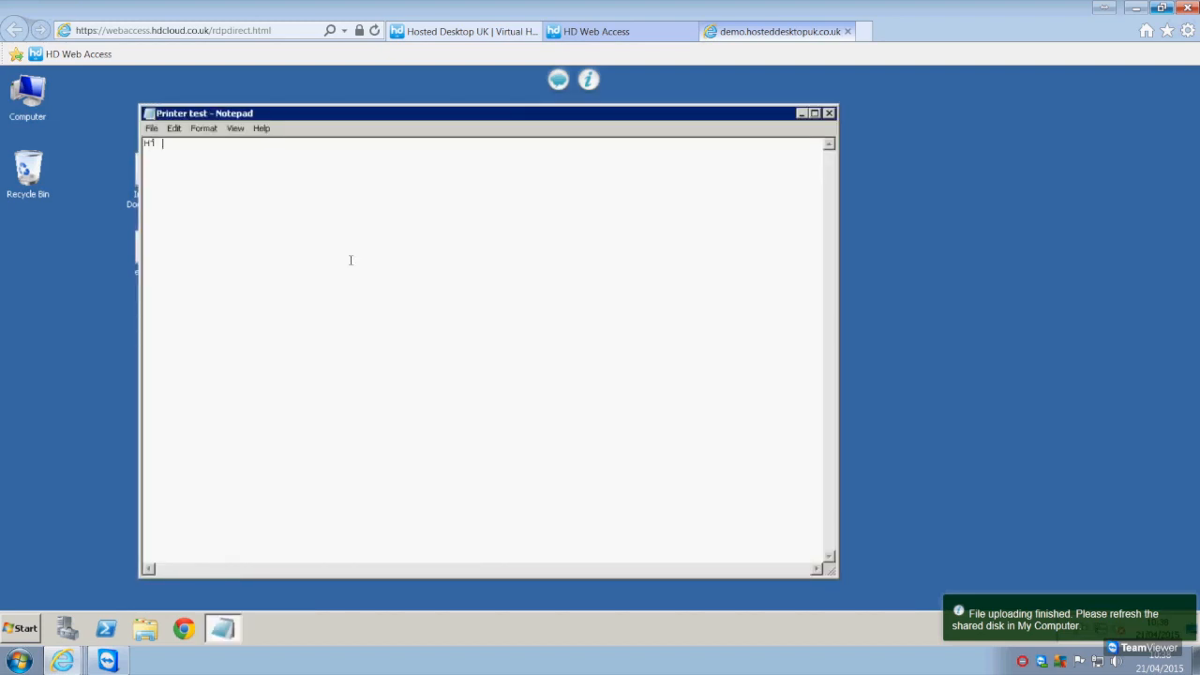
pyautogui.write('Hi Everyone!')
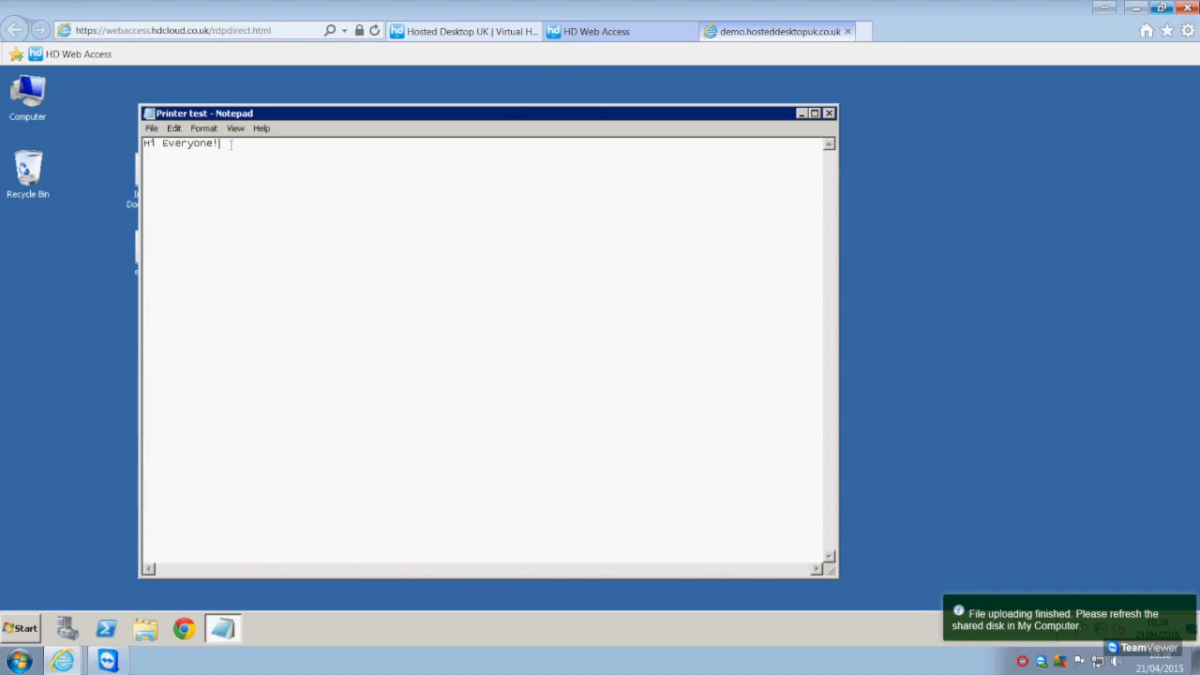
pyautogui.click(151, 127)
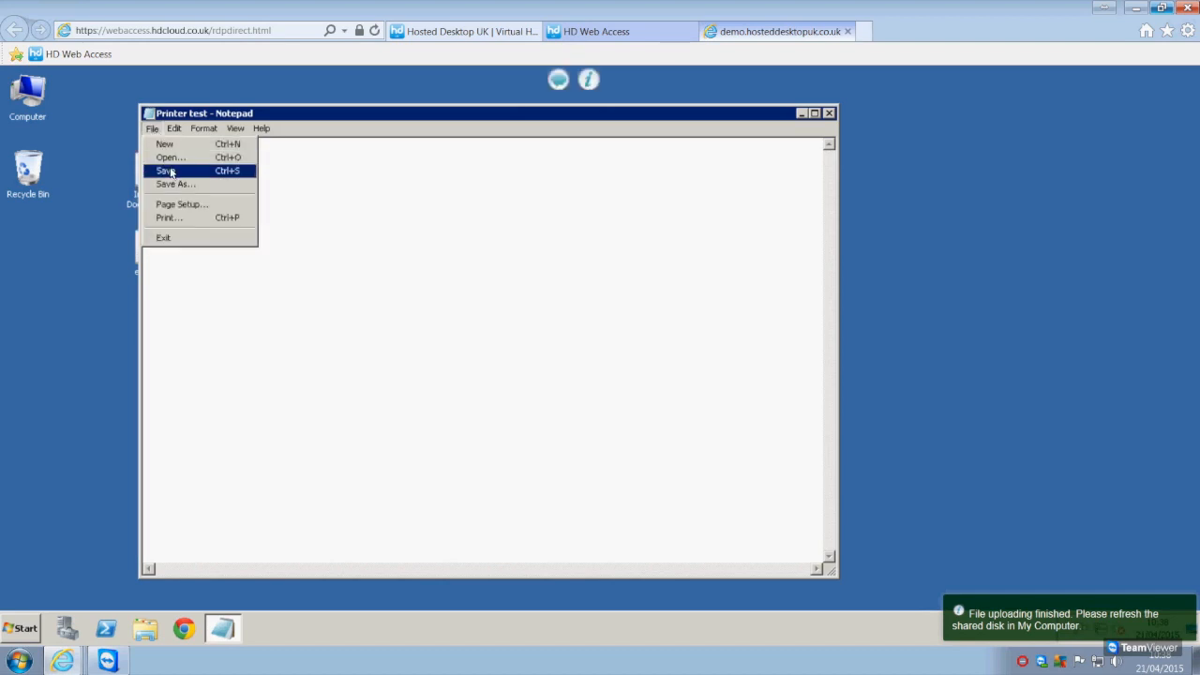
pyautogui.click(171, 172)
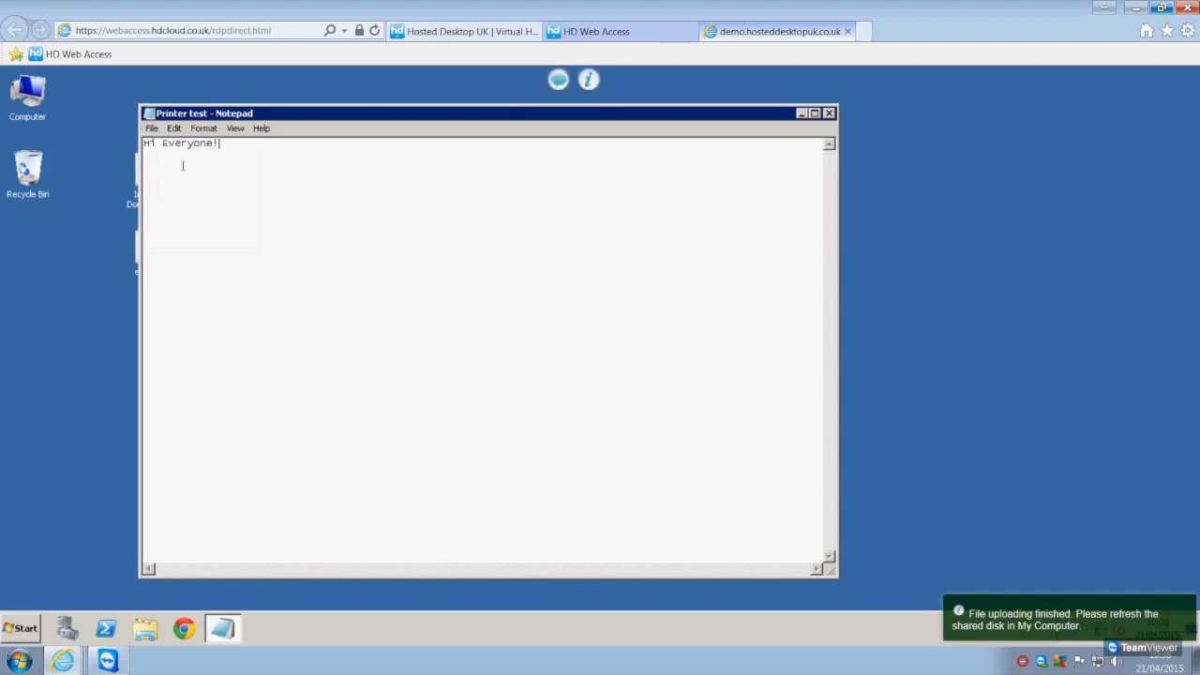
# Open the print dialog for Printer test and compare the Remote Printer from Client entry with the Printer Name in the local resource settings
pyautogui.click(152, 129)
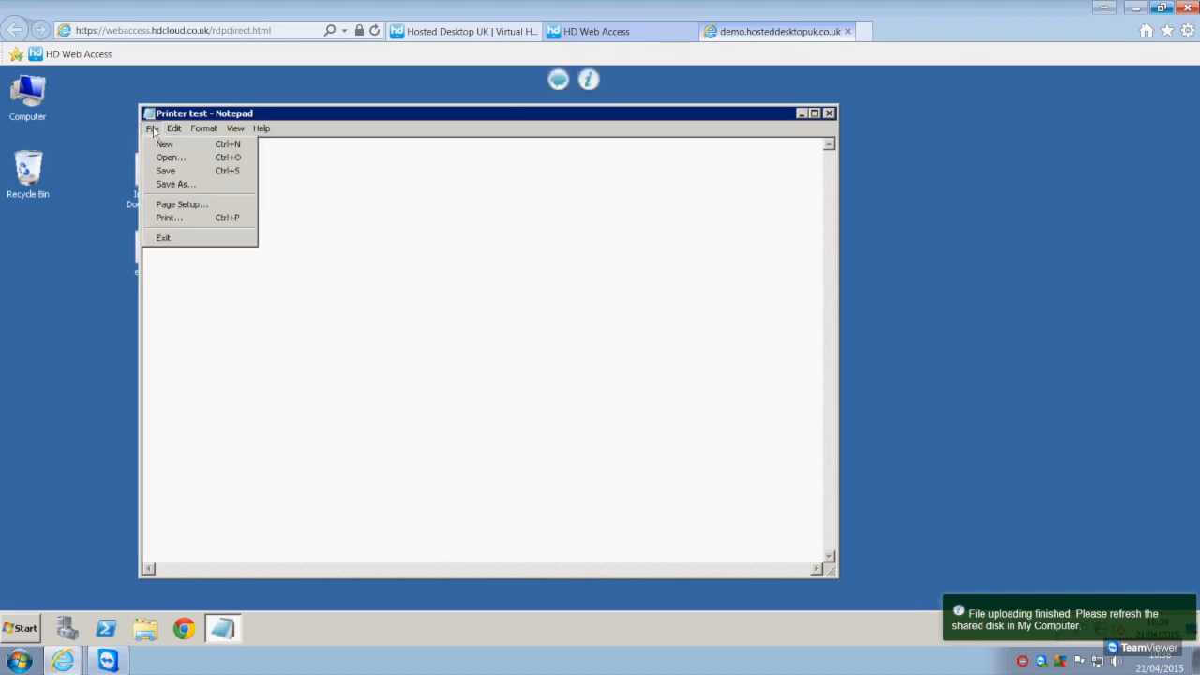
pyautogui.click(171, 218)
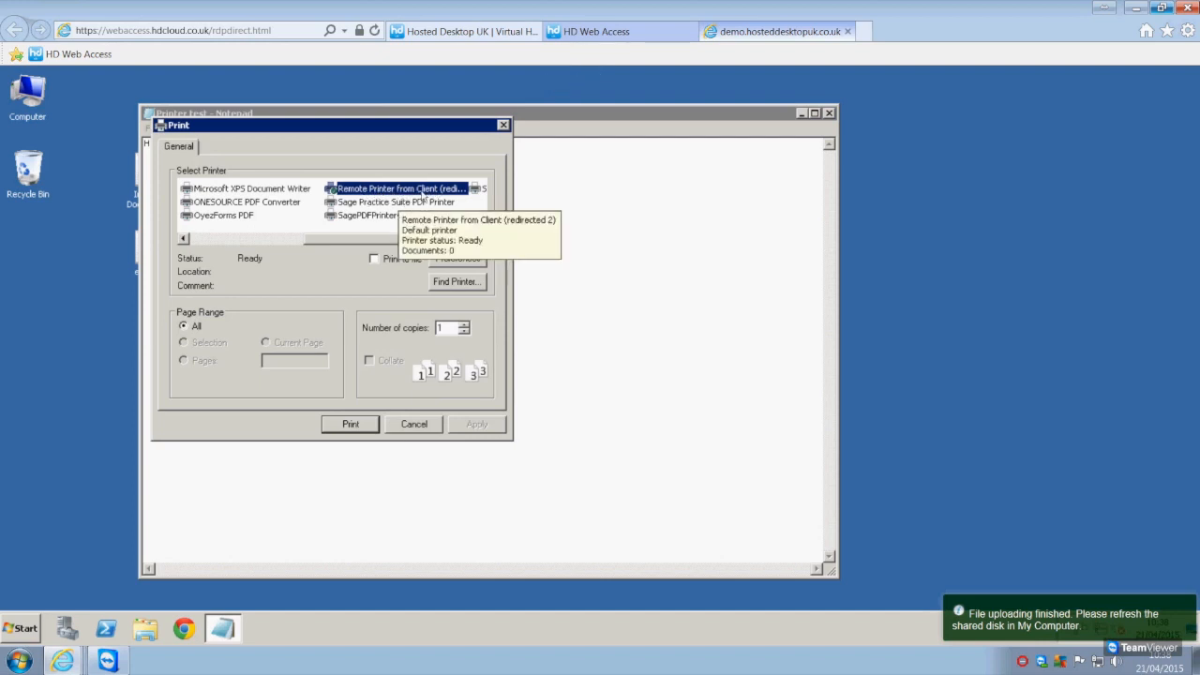
pyautogui.click(575, 35)
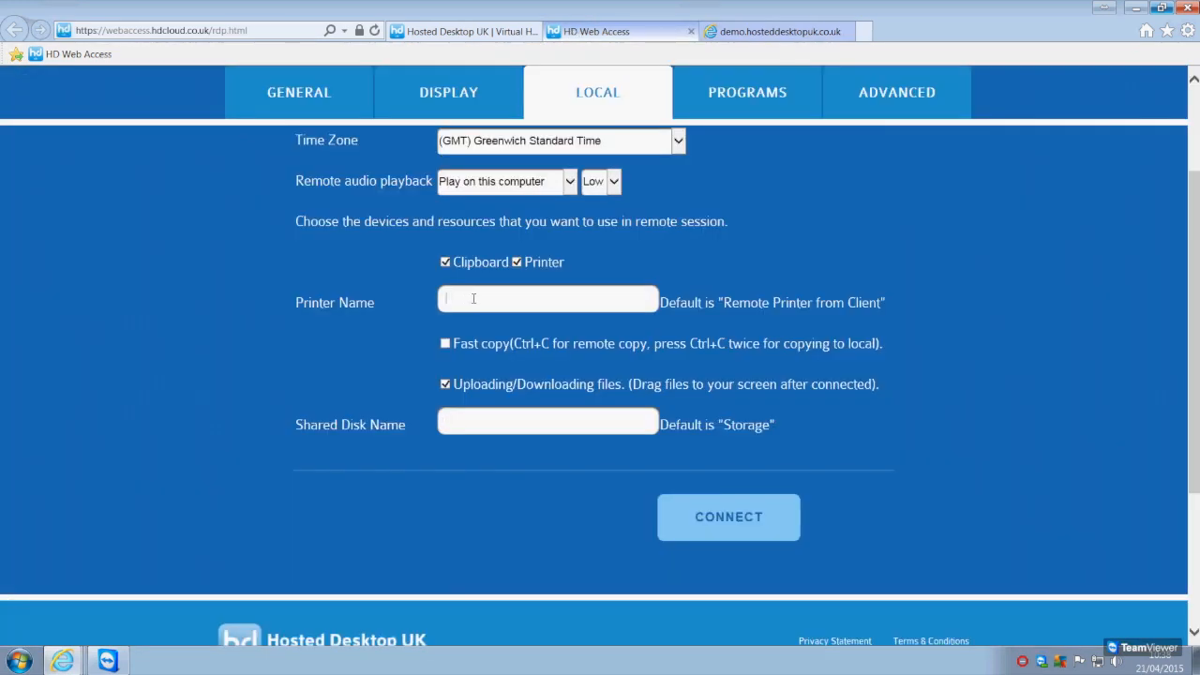
pyautogui.moveTo(723, 302); pyautogui.dragTo(889, 303)
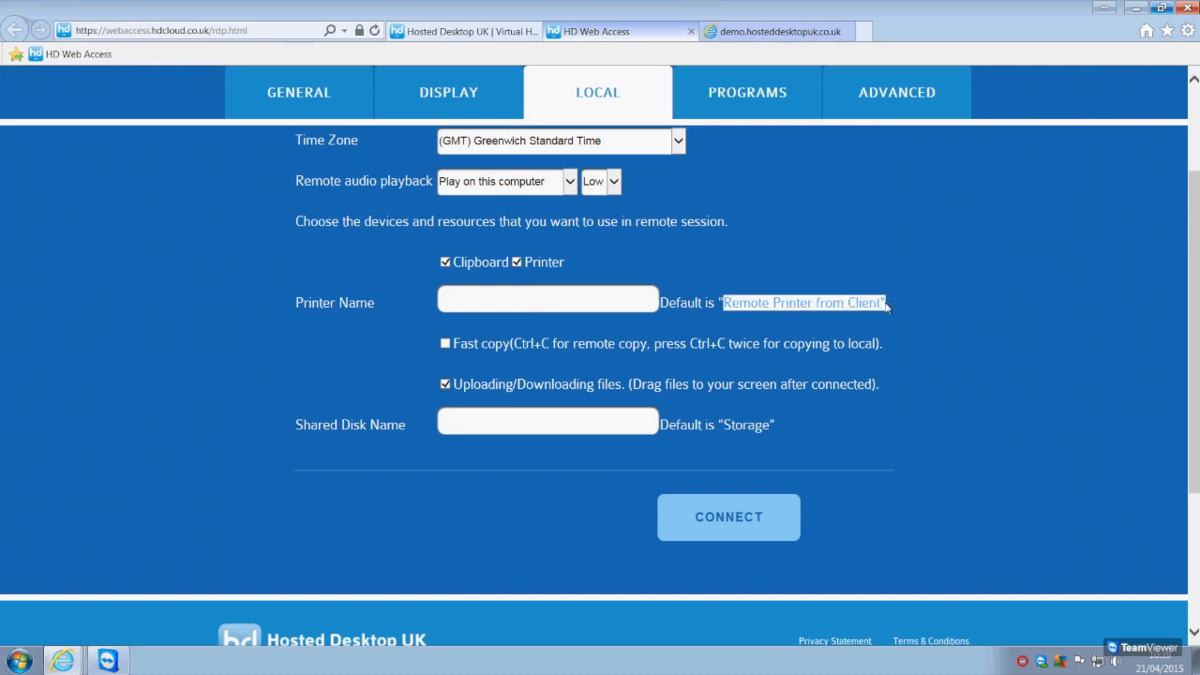
pyautogui.click(778, 32)
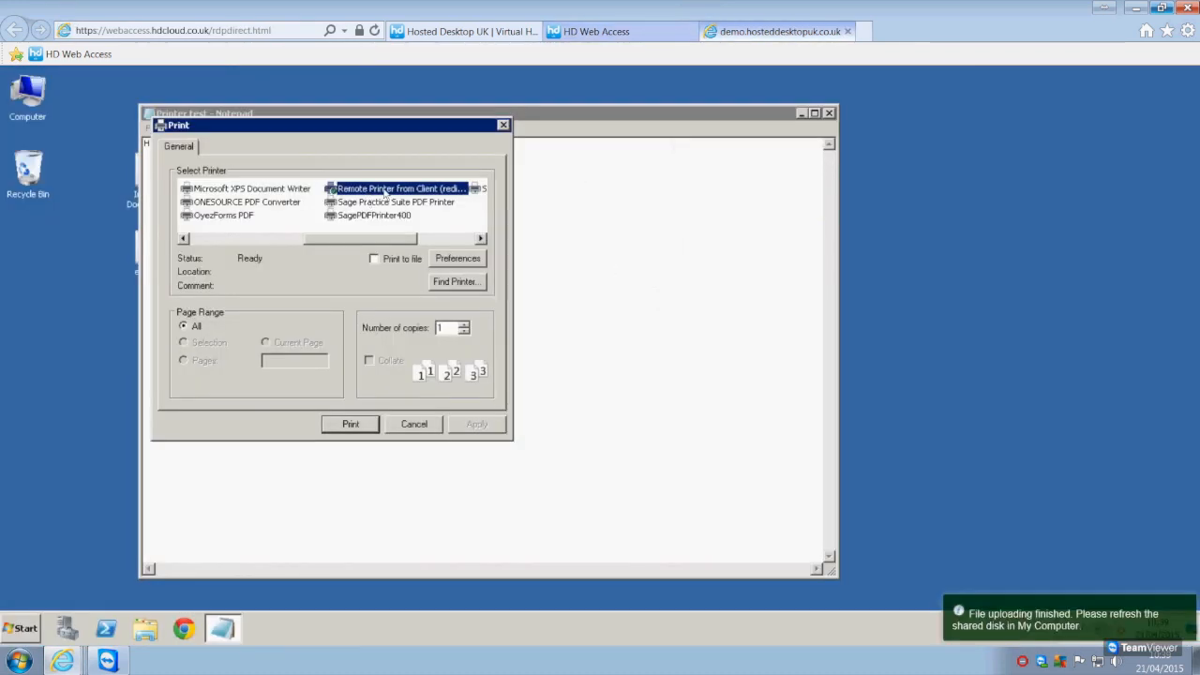
pyautogui.click(586, 32)
pyautogui.click(446, 298)
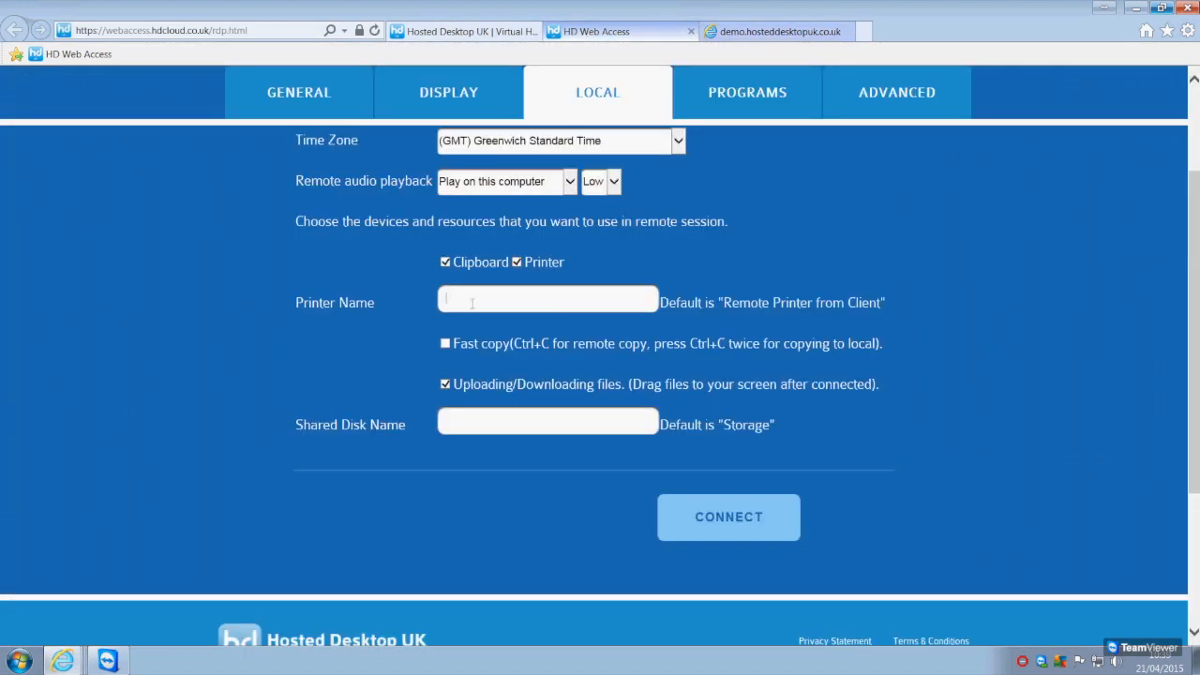
# Return to the remote session and print the Printer test document to Remote Printer from Client
pyautogui.click(776, 32)
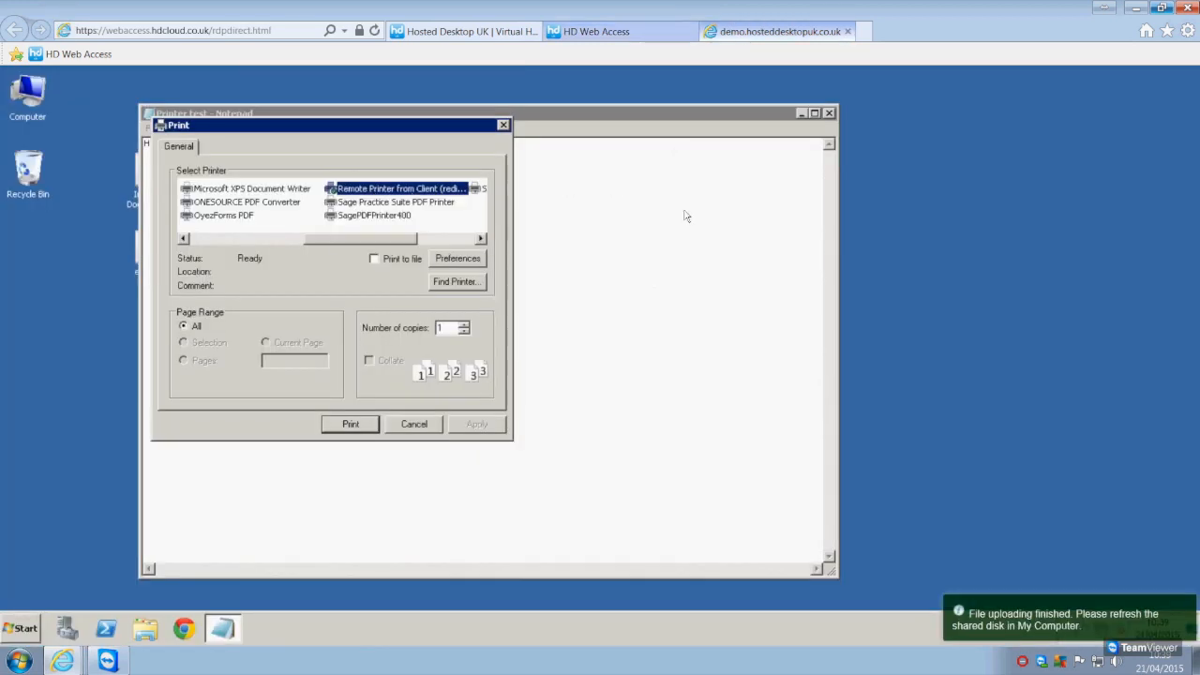
pyautogui.click(387, 194)
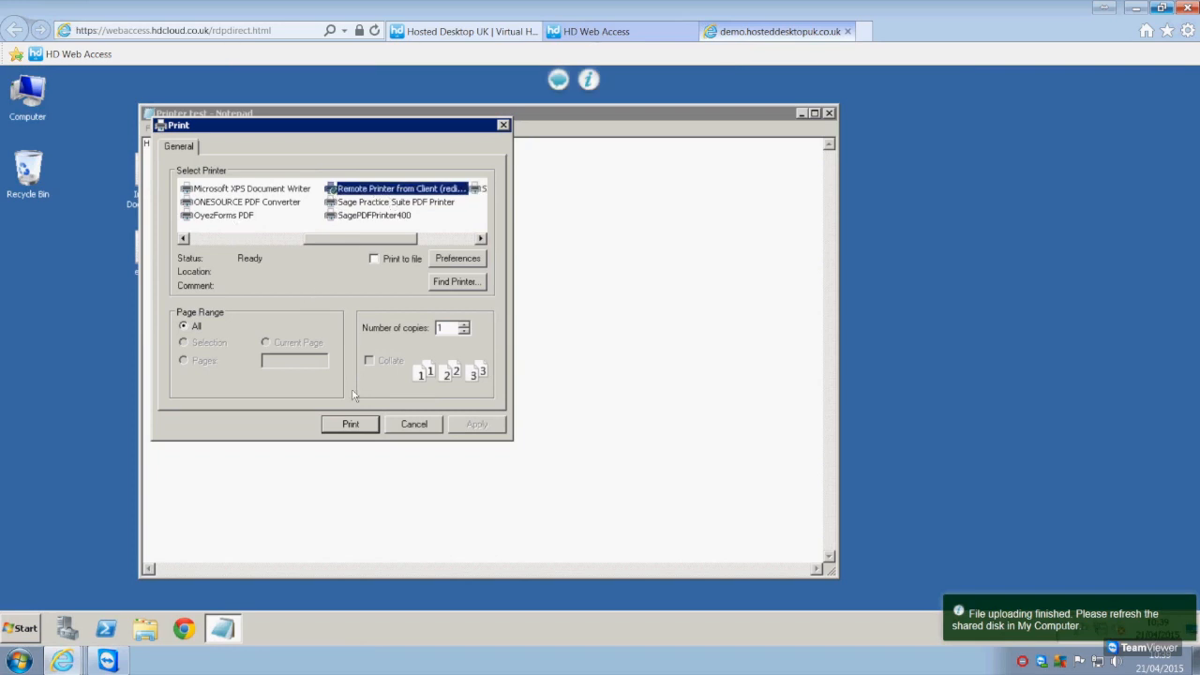
pyautogui.click(351, 424)
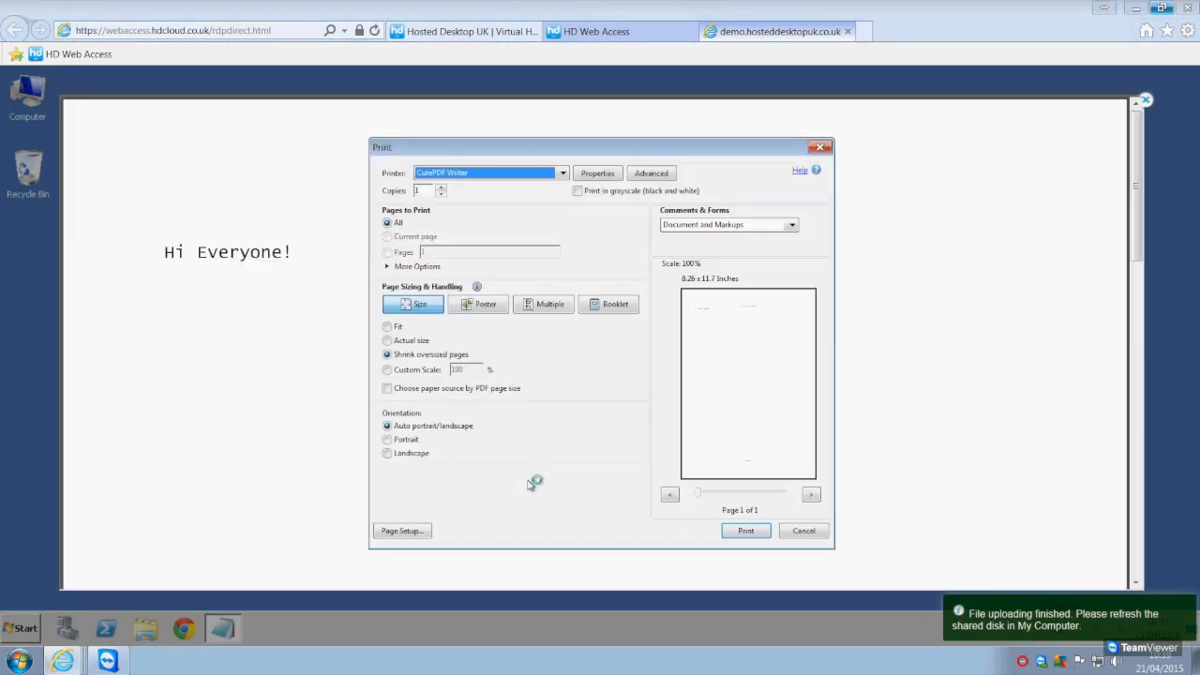
# Print the redirected document locally with CutePDF Writer and close the print preview
pyautogui.moveTo(438, 156); pyautogui.dragTo(492, 145)
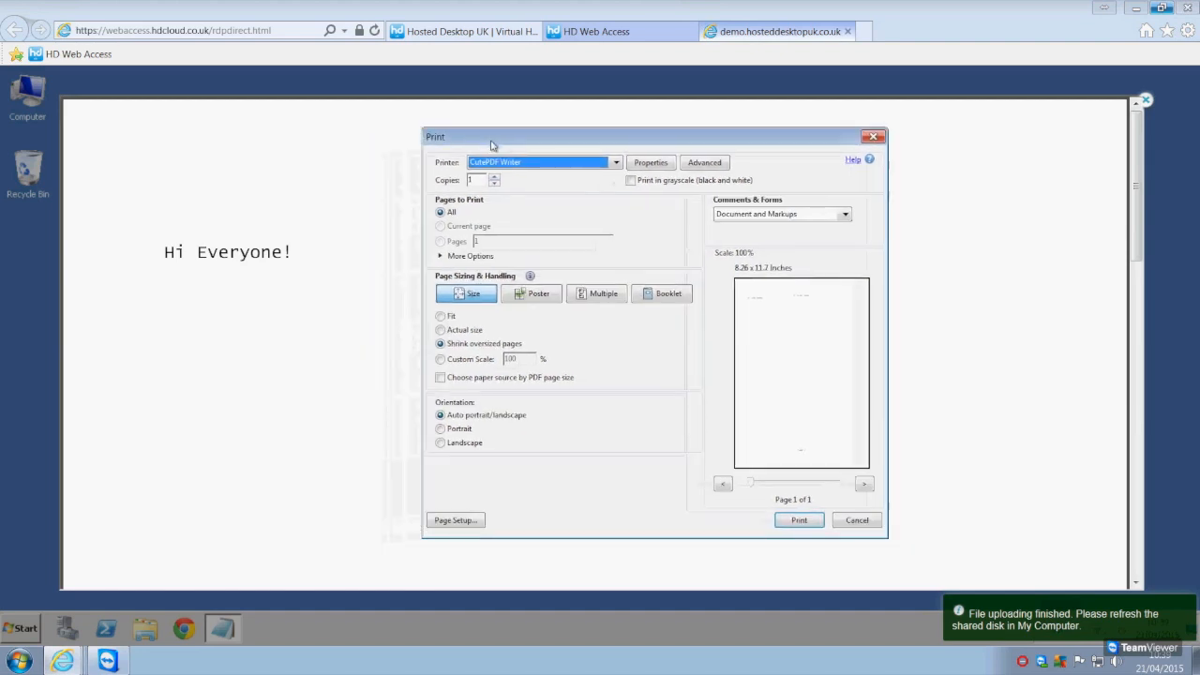
pyautogui.click(544, 164)
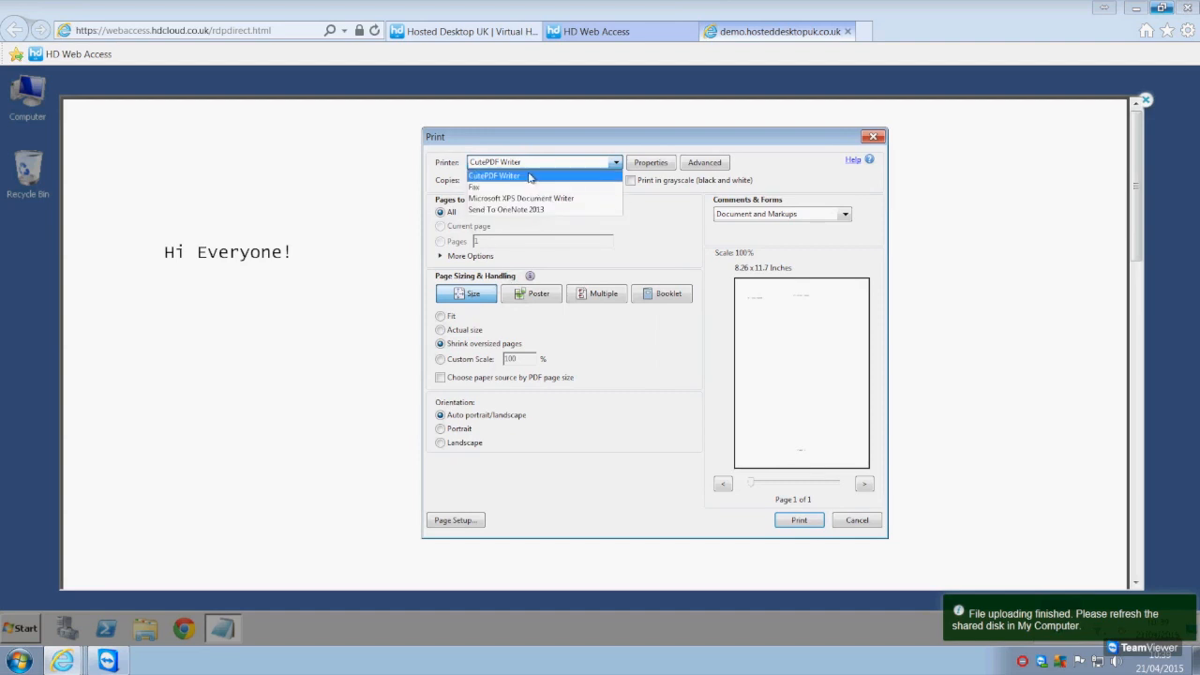
pyautogui.click(530, 177)
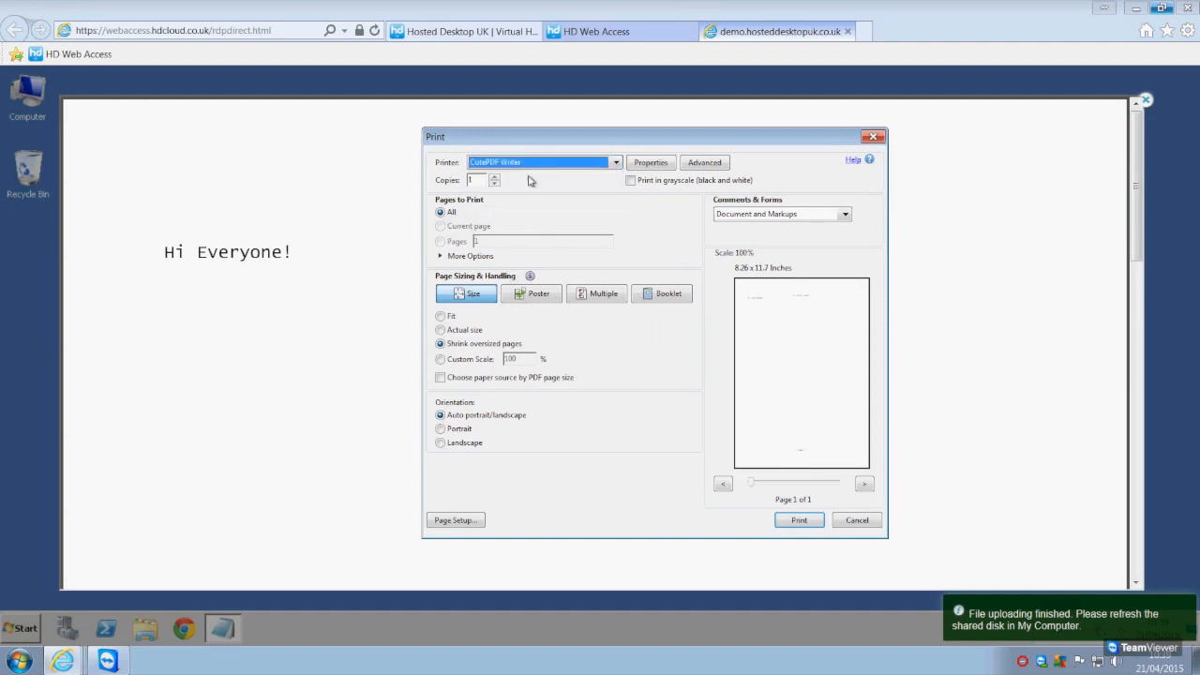
pyautogui.click(802, 523)
pyautogui.click(1146, 101)
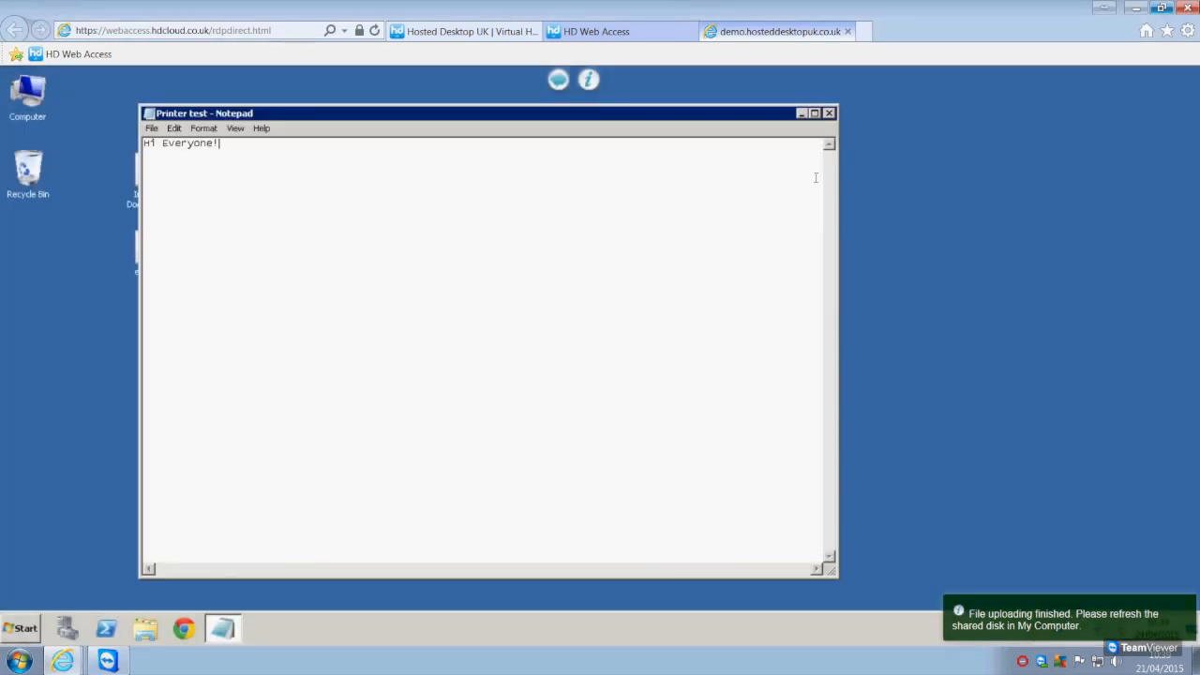